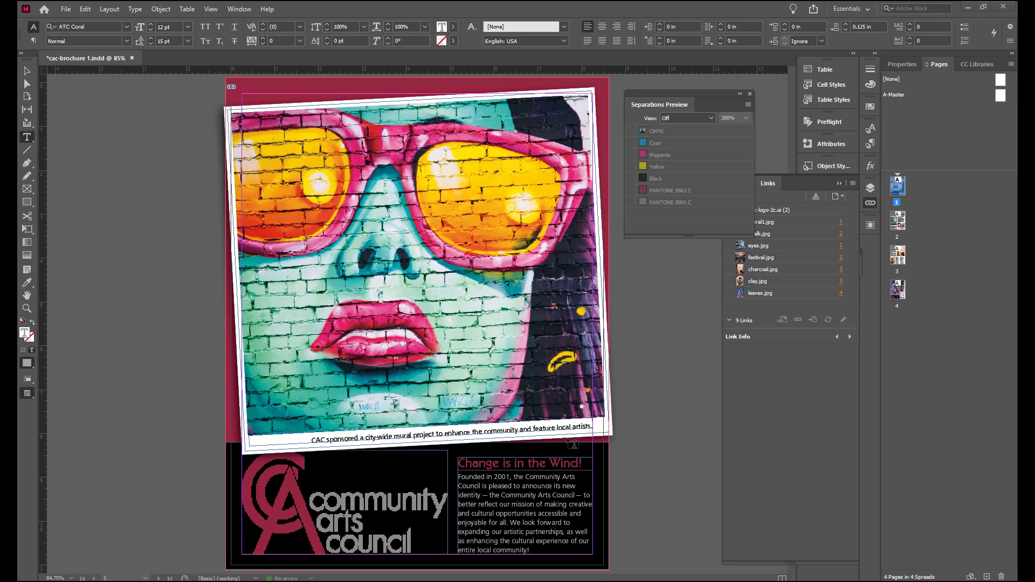
# Step: Open the intro text frame's story in the Story Editor
pyautogui.click(474, 478)
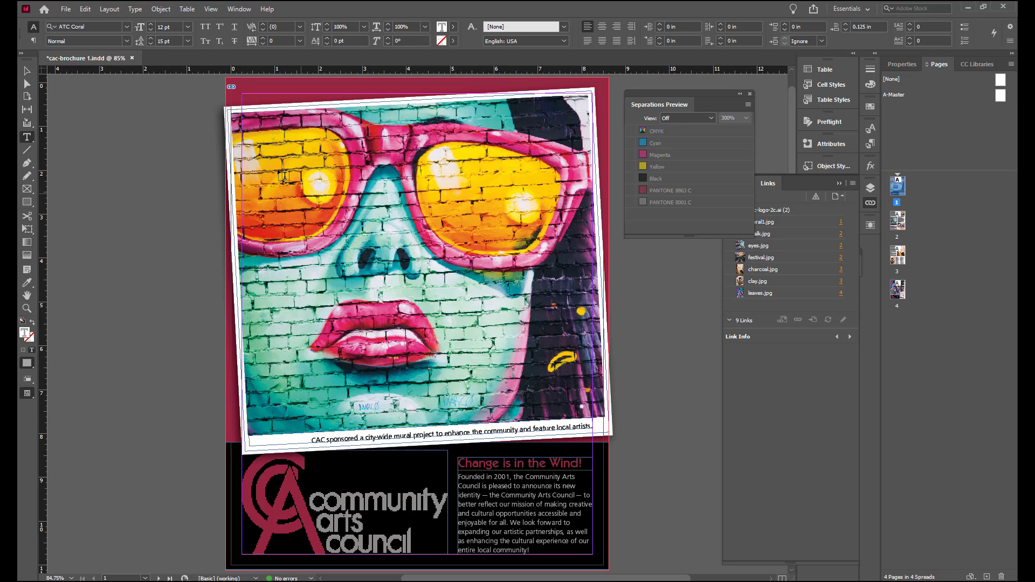
pyautogui.click(84, 10)
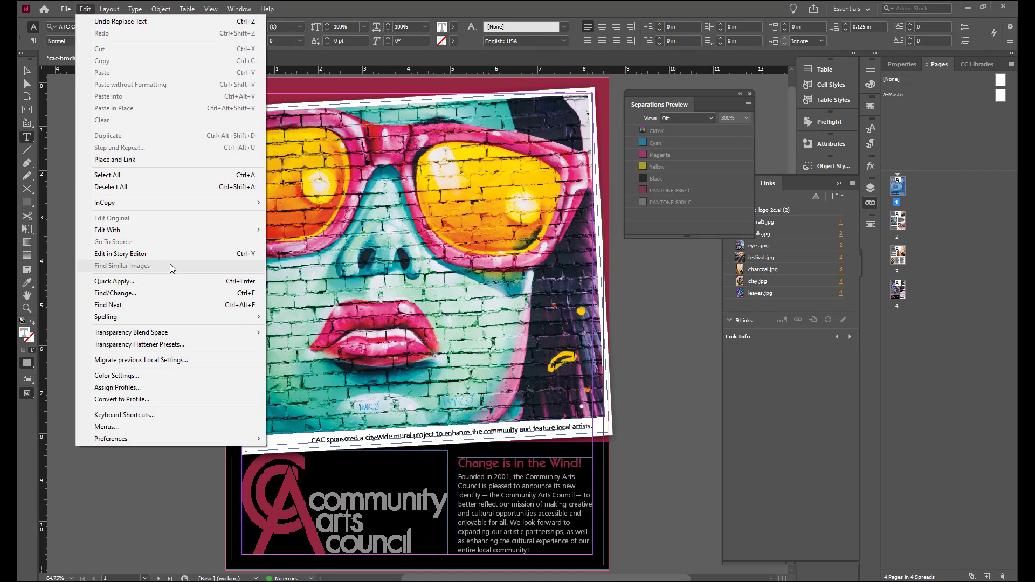
pyautogui.click(189, 256)
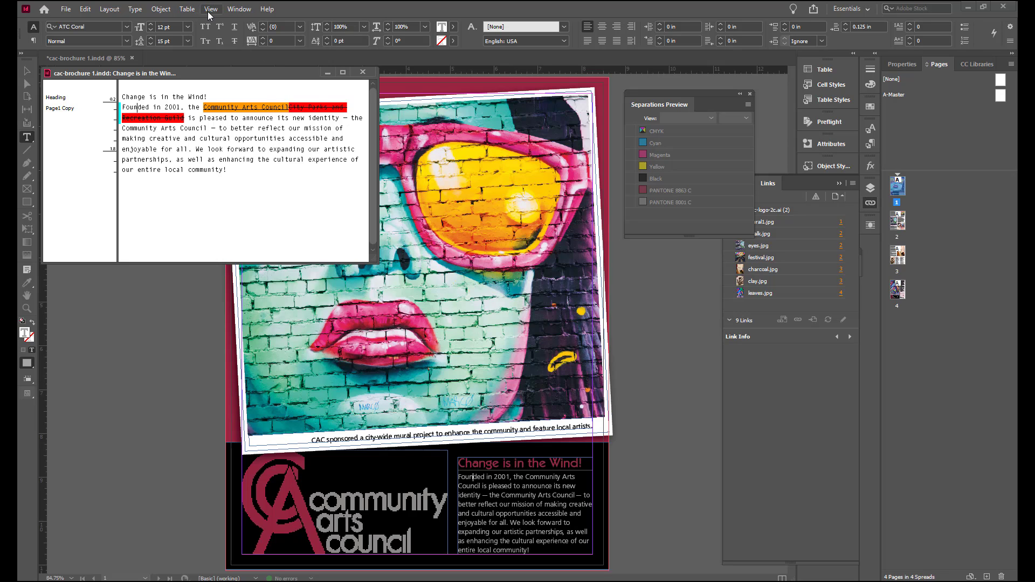
# Step: Open the Track Changes panel from the Editorial panels
pyautogui.click(232, 10)
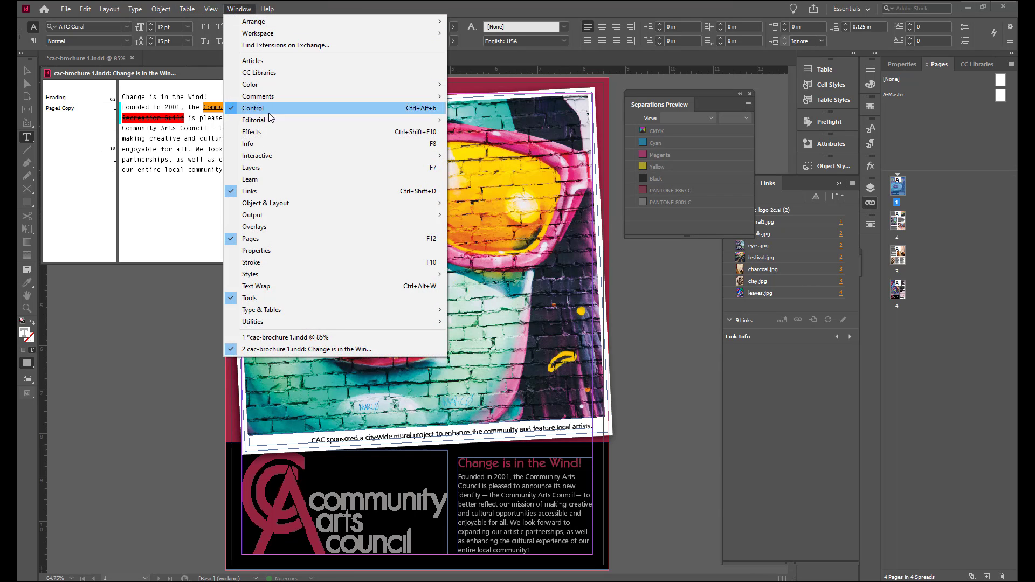
pyautogui.moveTo(273, 120)
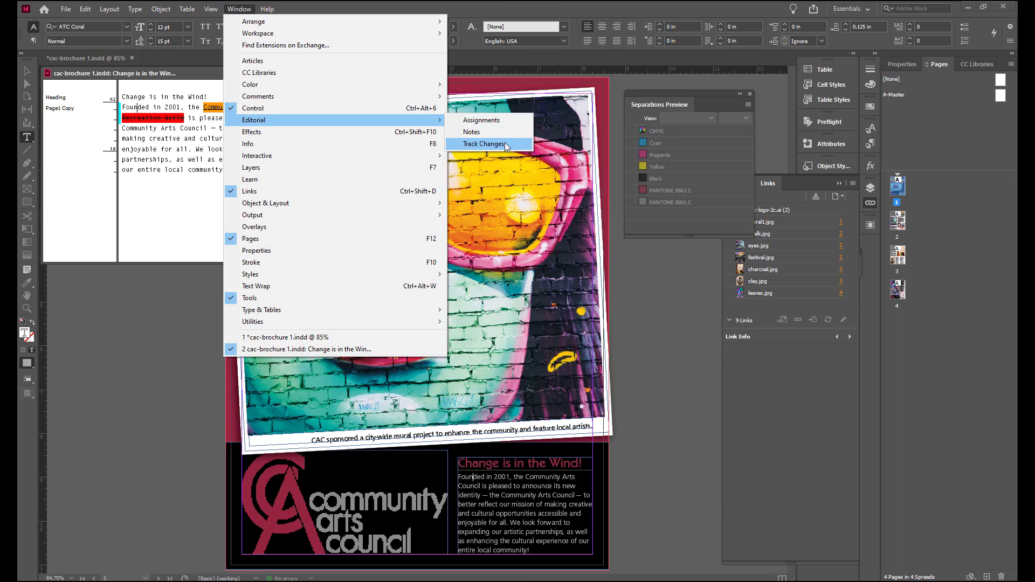
pyautogui.click(505, 143)
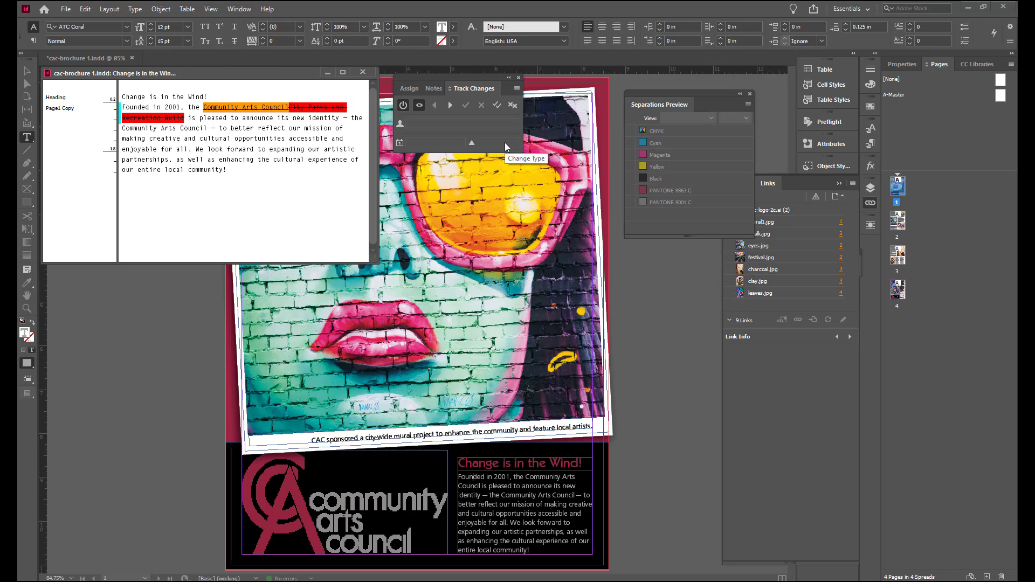
# Step: Reject the added "Community Arts Council" and the deletion of "City Parks and Recreation Guild" in the intro paragraph
pyautogui.click(451, 108)
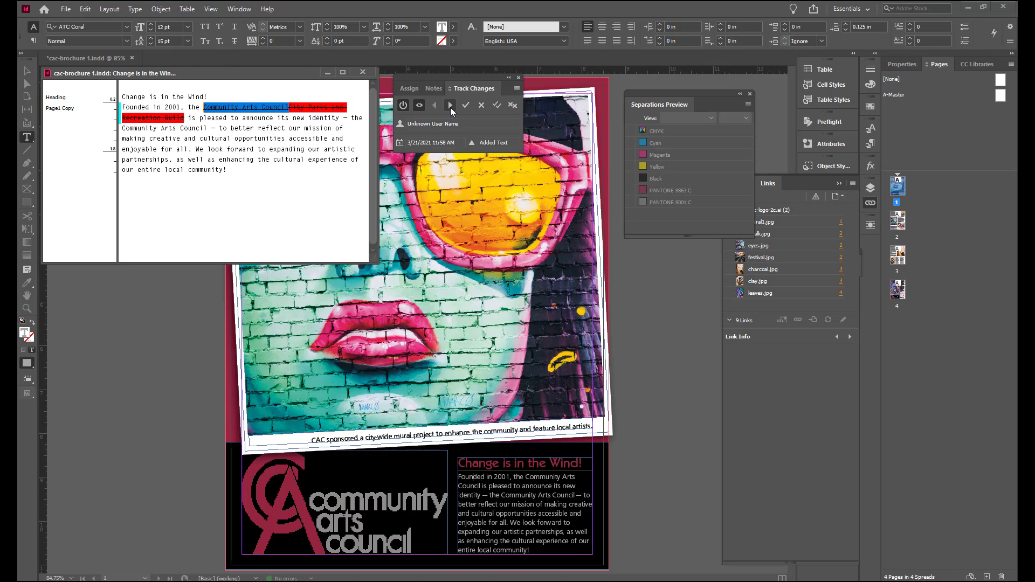
pyautogui.click(480, 107)
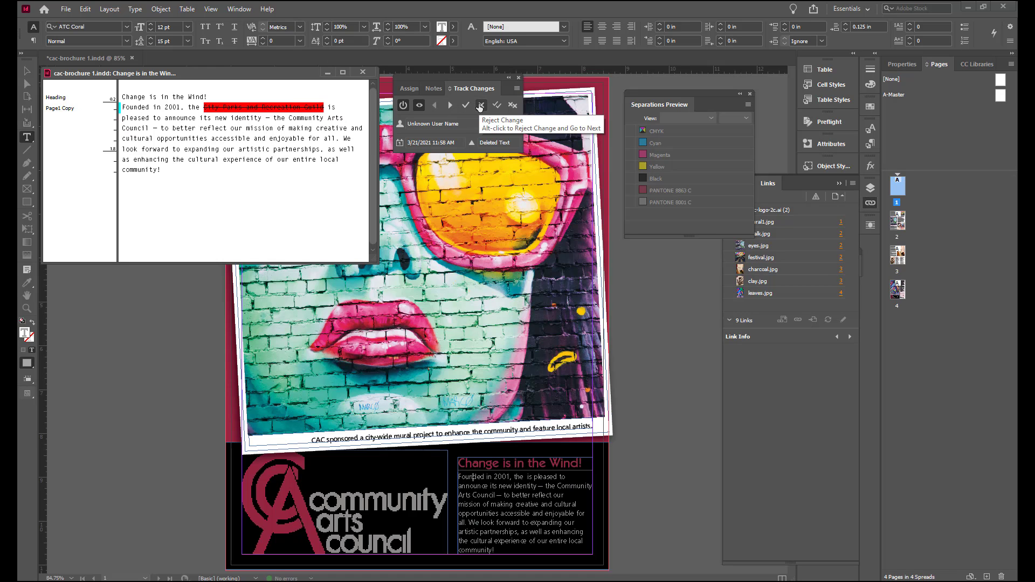
pyautogui.click(449, 106)
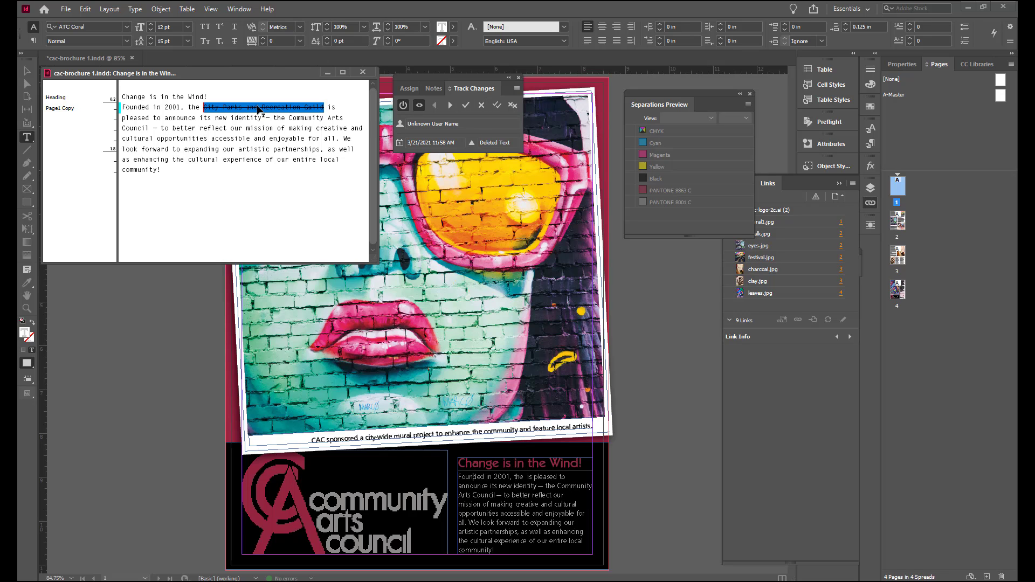
pyautogui.click(483, 106)
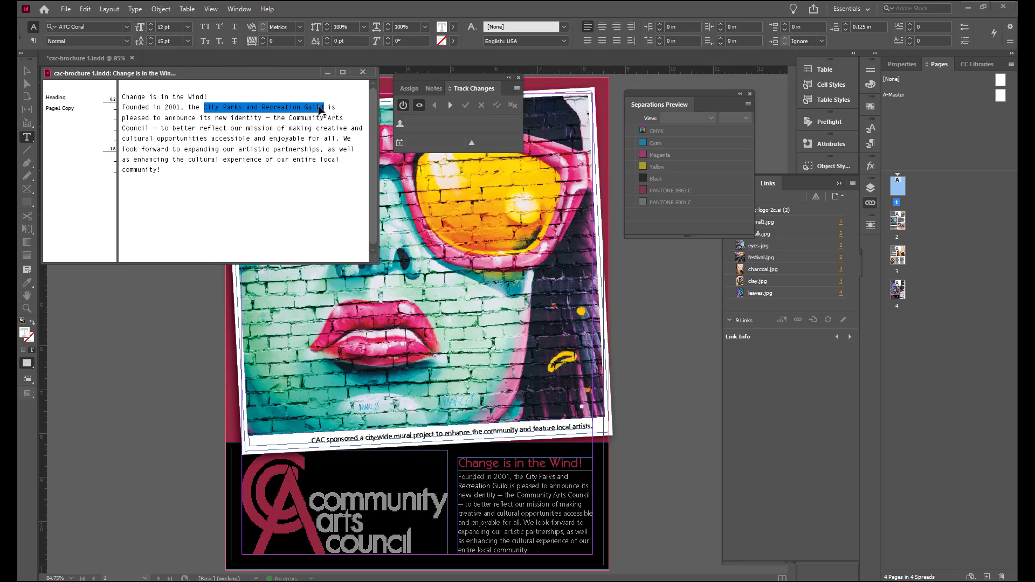
# Step: Move to the next tracked change in the Community Arts Projects story and accept all changes in that story
pyautogui.click(448, 105)
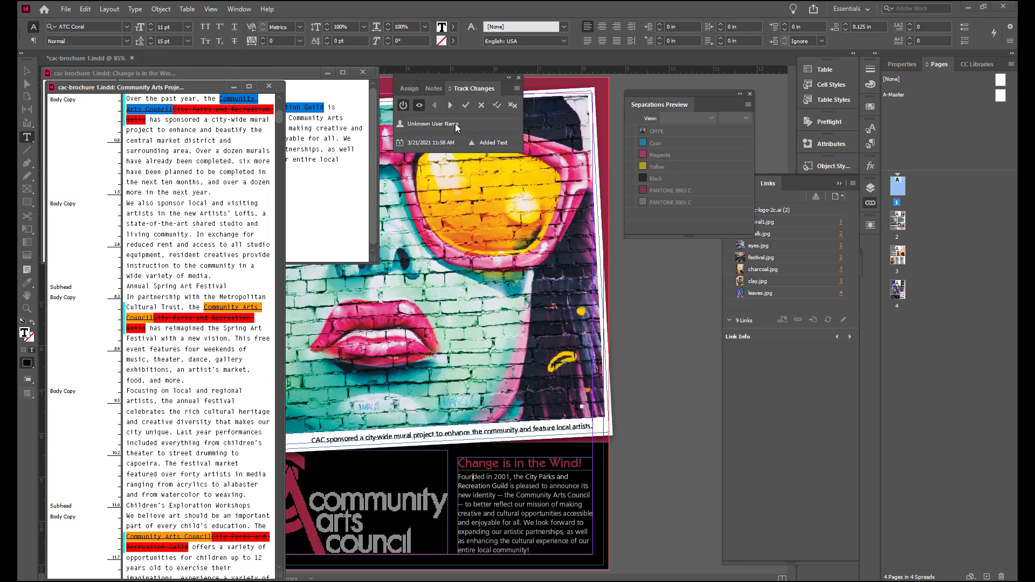
pyautogui.click(498, 107)
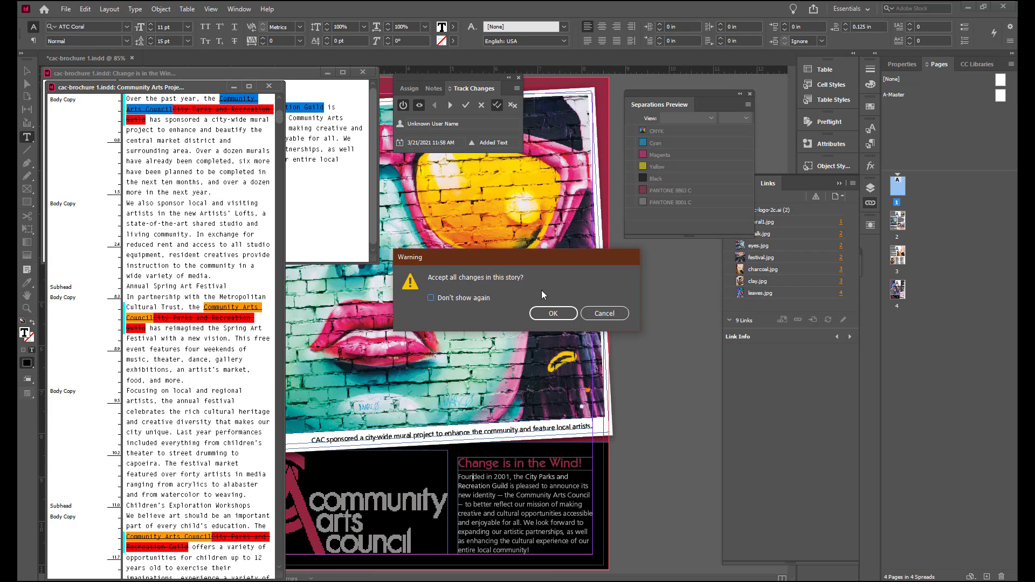
pyautogui.click(557, 315)
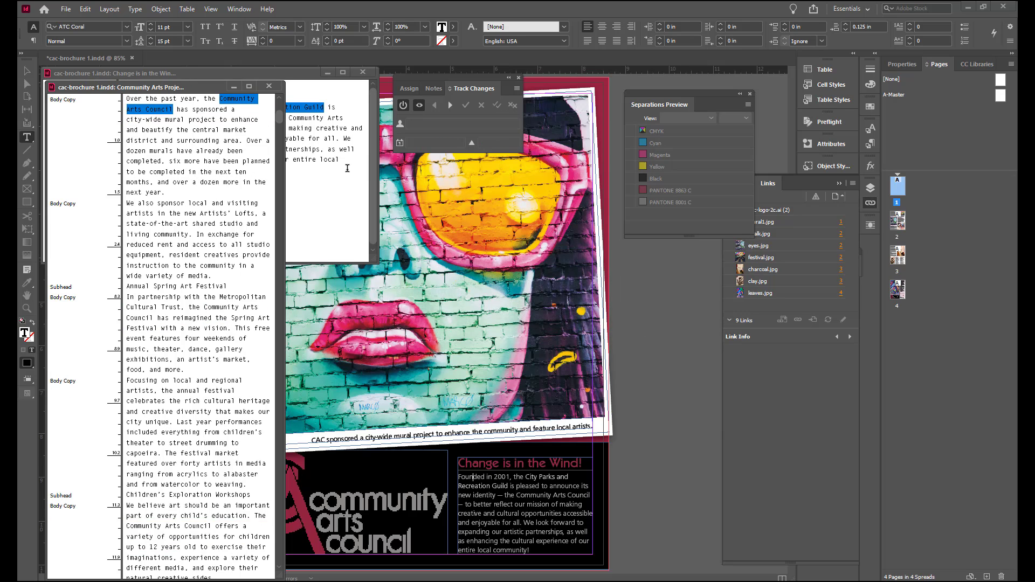
# Step: Close both Story Editor windows and the Track Changes panel
pyautogui.click(269, 86)
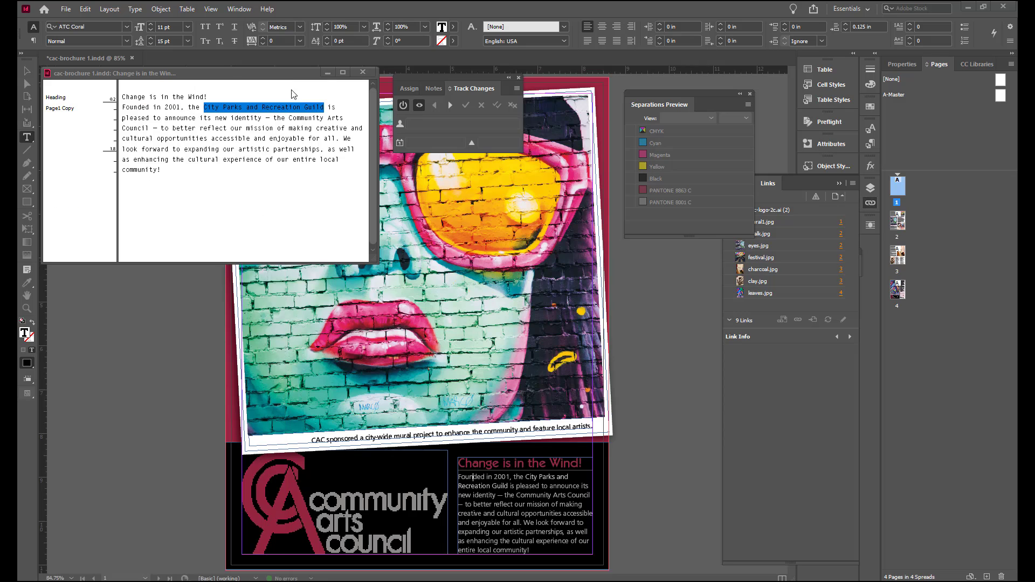
pyautogui.click(364, 74)
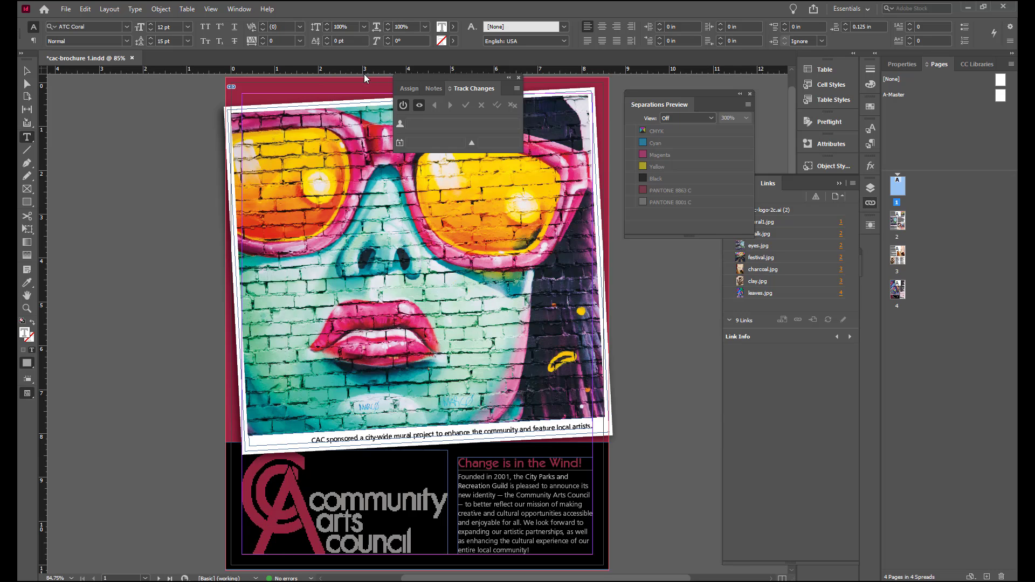
pyautogui.click(519, 78)
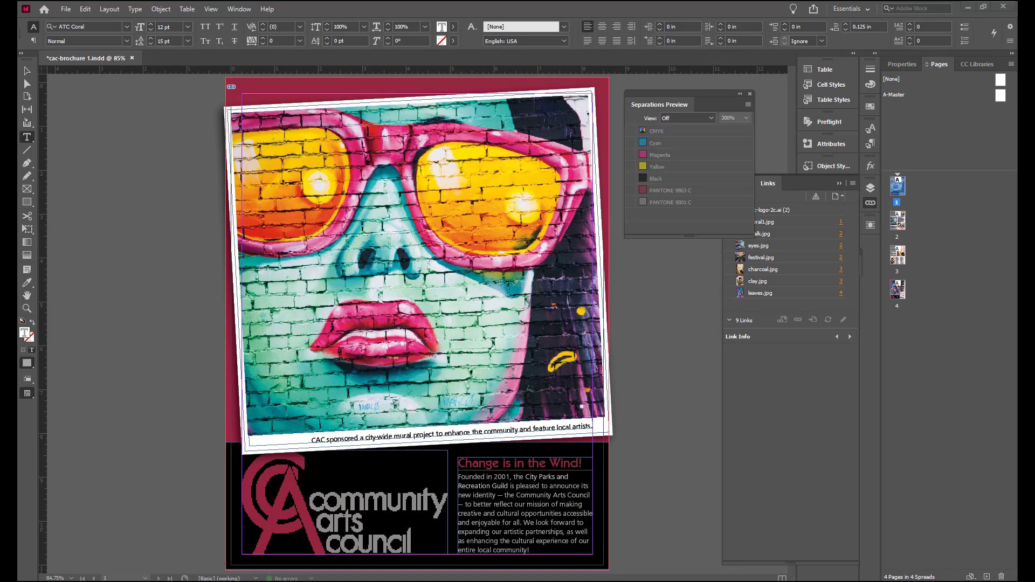
# Step: Soft-proof the document colors using the Working CMYK - U.S. Sheetfed Coated v2 proof setup
pyautogui.click(211, 10)
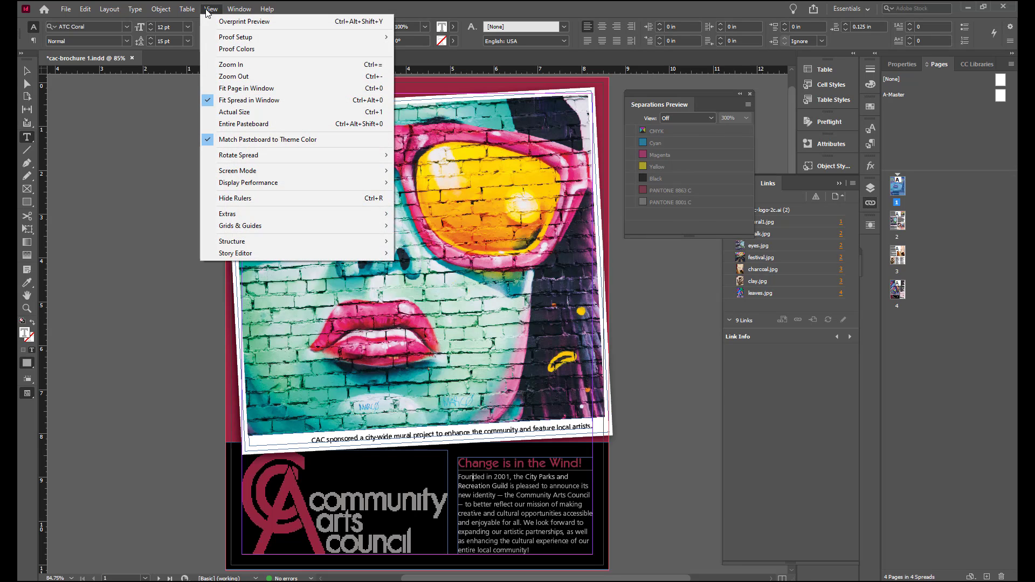
pyautogui.moveTo(217, 36)
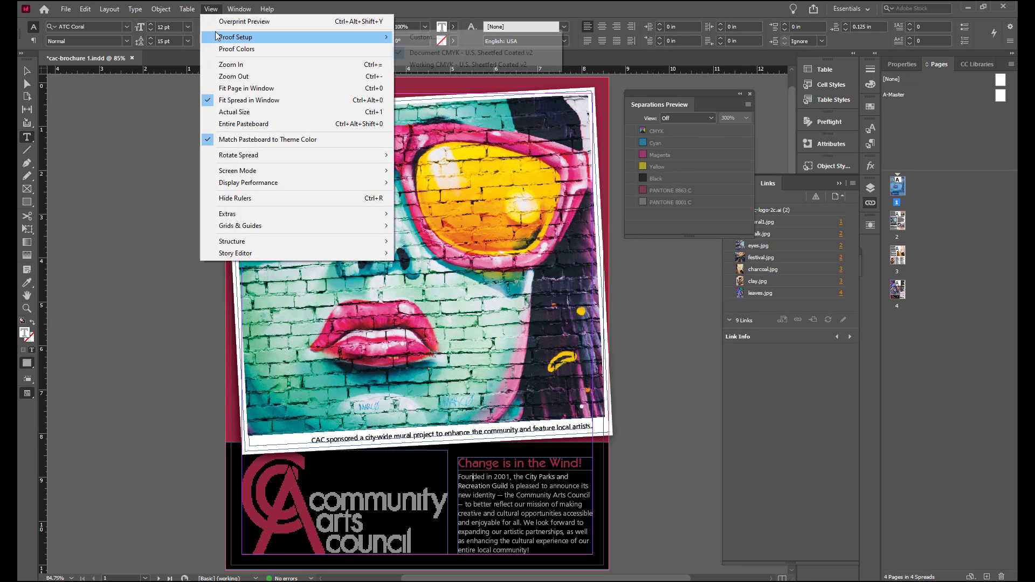
pyautogui.click(413, 64)
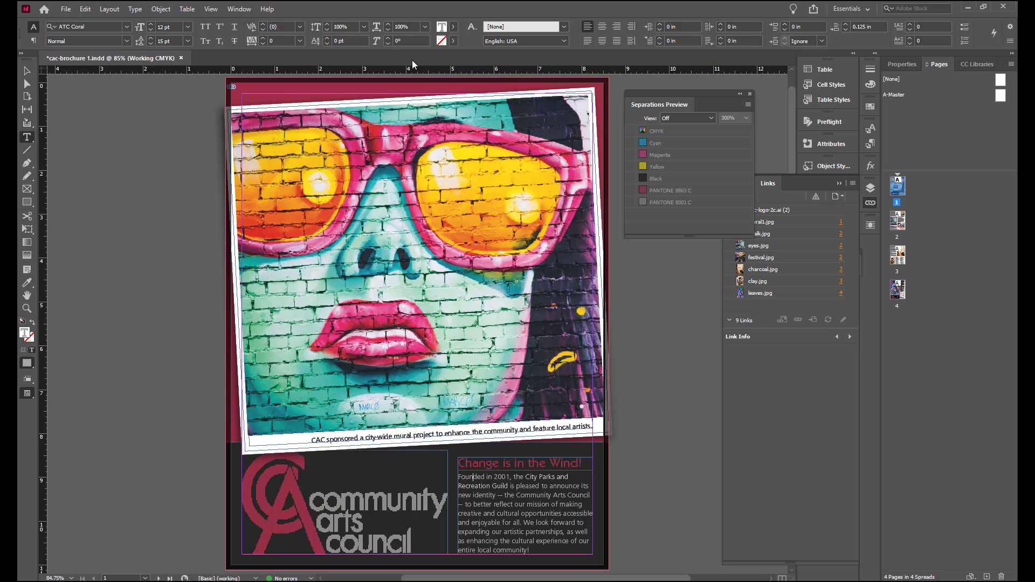
pyautogui.click(215, 8)
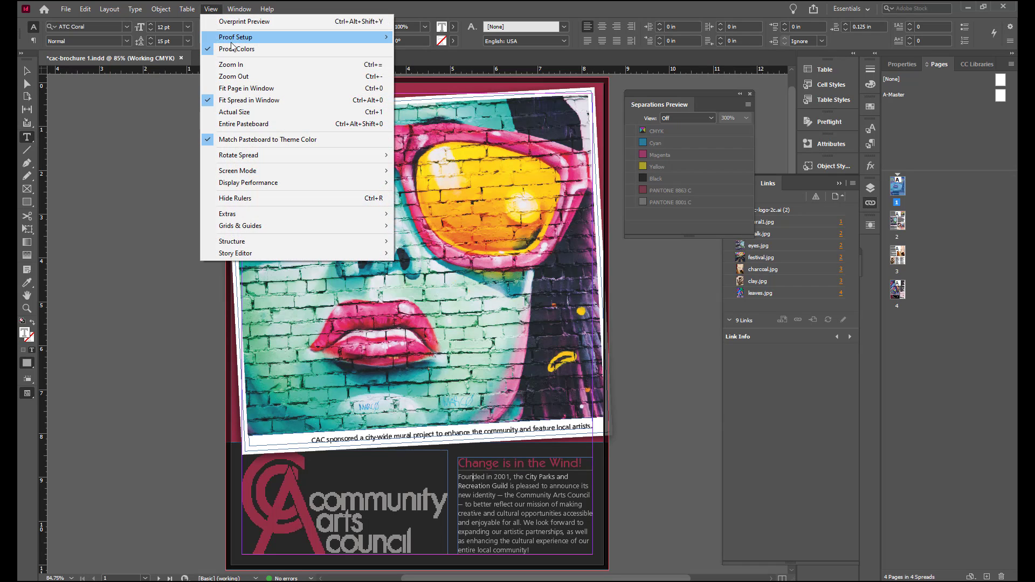
pyautogui.click(413, 53)
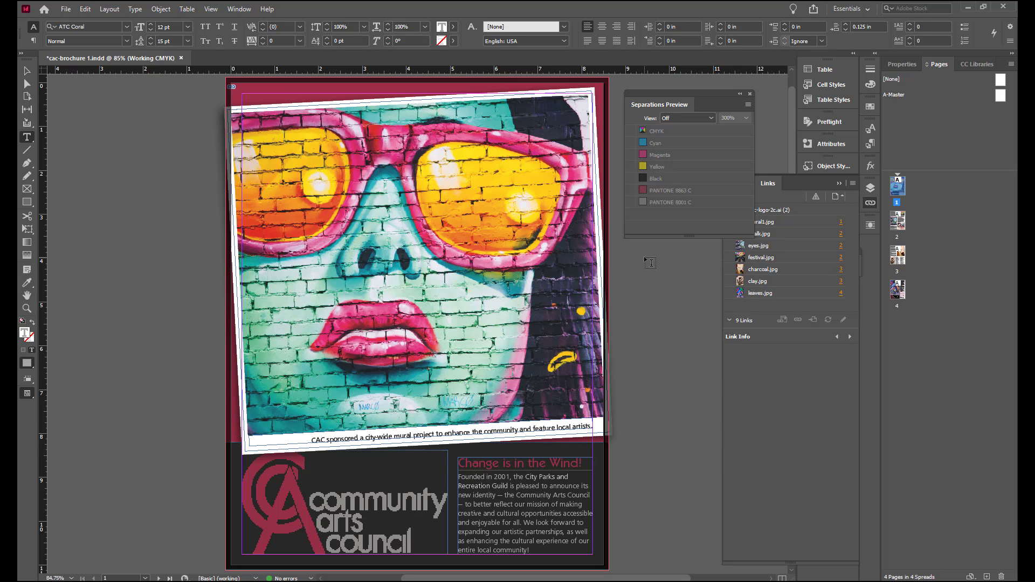
# Step: Toggle Proof Colors off and on to compare the colors on the page 2 spread, ending with proofing off
pyautogui.scroll(-5, 649, 262)
pyautogui.scroll(-5, 636, 318)
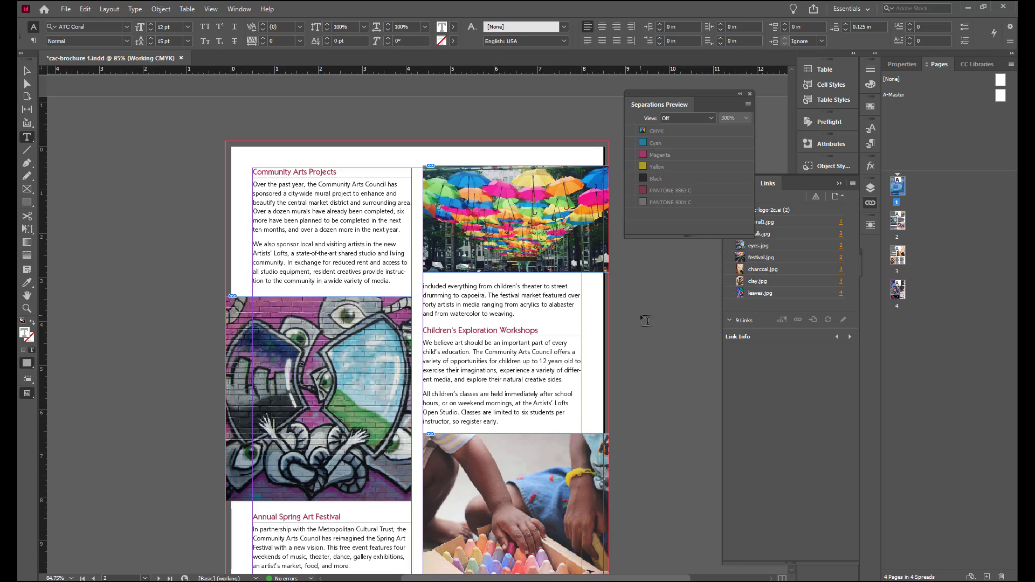
pyautogui.scroll(-1, 639, 315)
pyautogui.click(211, 10)
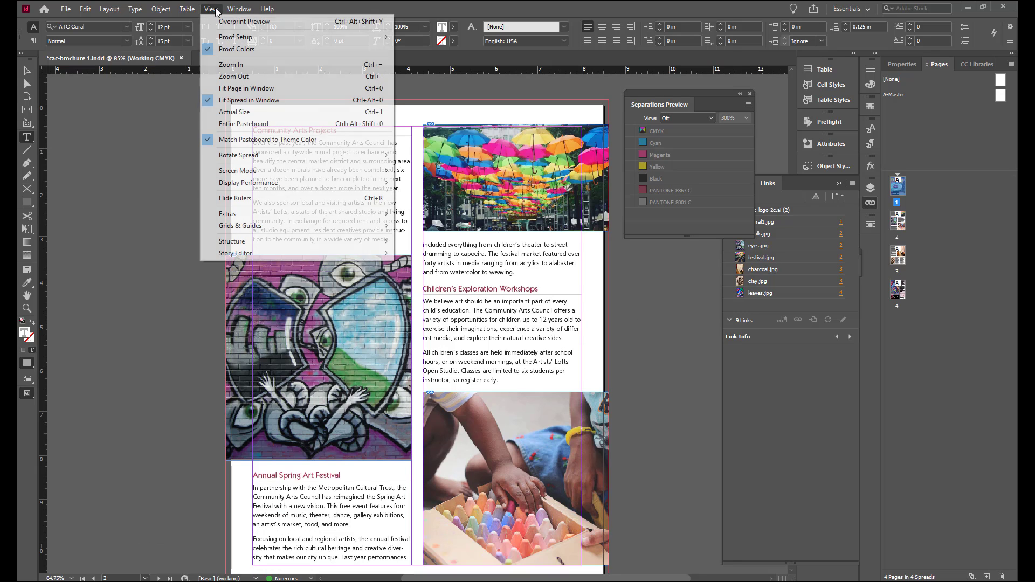
pyautogui.click(231, 49)
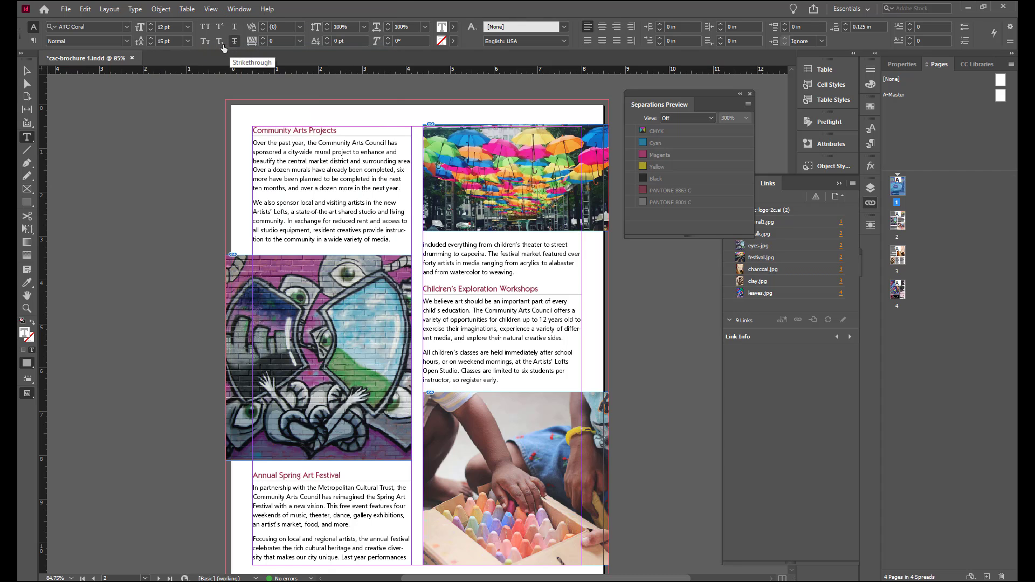
pyautogui.click(218, 9)
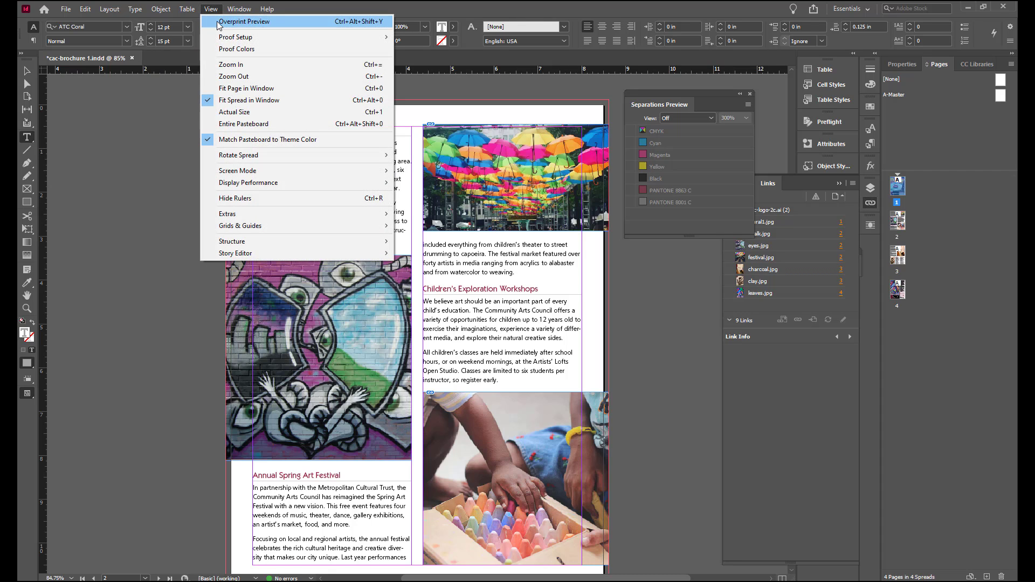
pyautogui.click(218, 50)
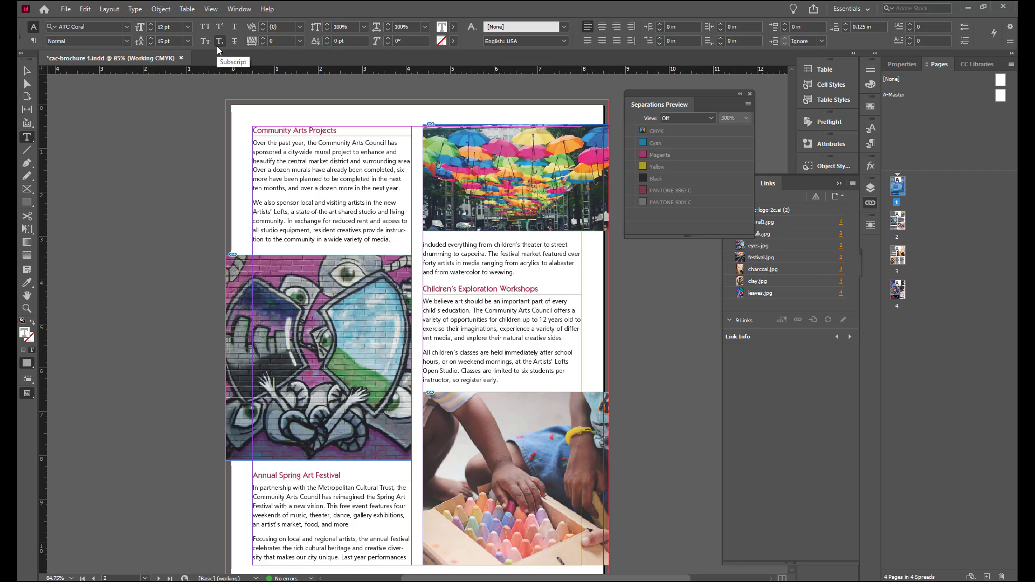
pyautogui.click(218, 12)
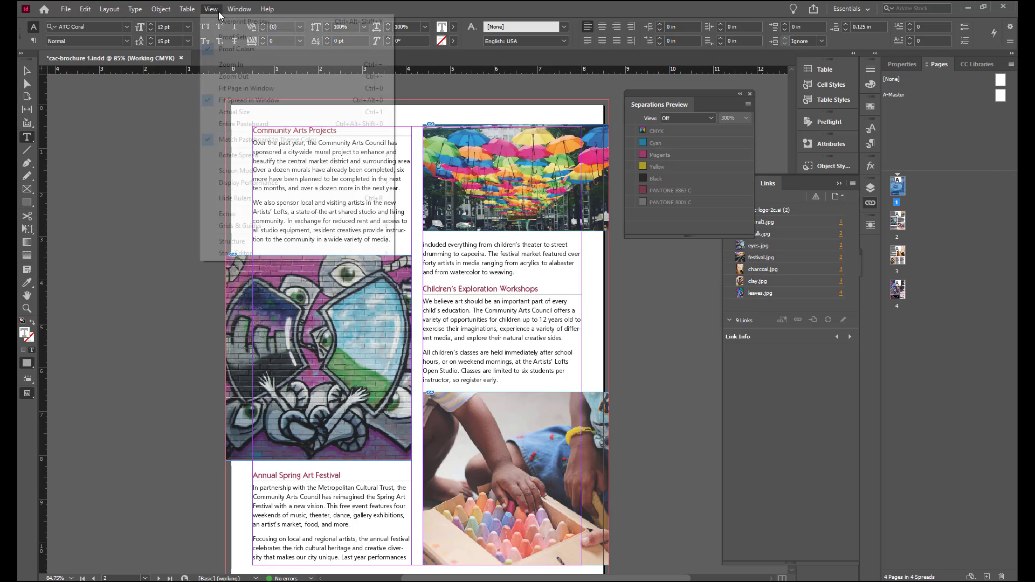
pyautogui.click(226, 49)
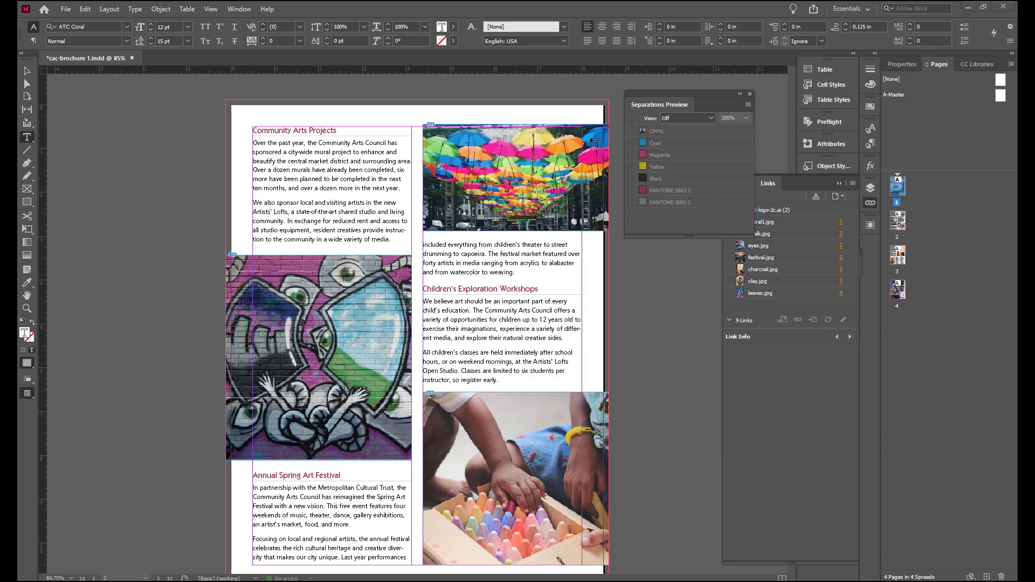
# Step: Start an Adobe PDF (Print) export, disabling the document-name option and naming the file "cac-brochure -print"
pyautogui.click(66, 9)
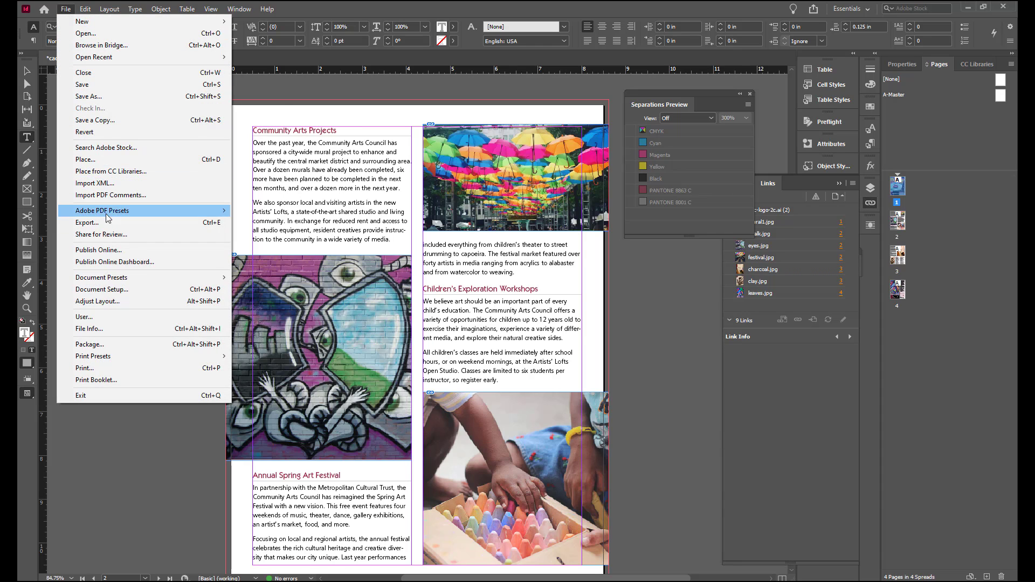
pyautogui.click(87, 222)
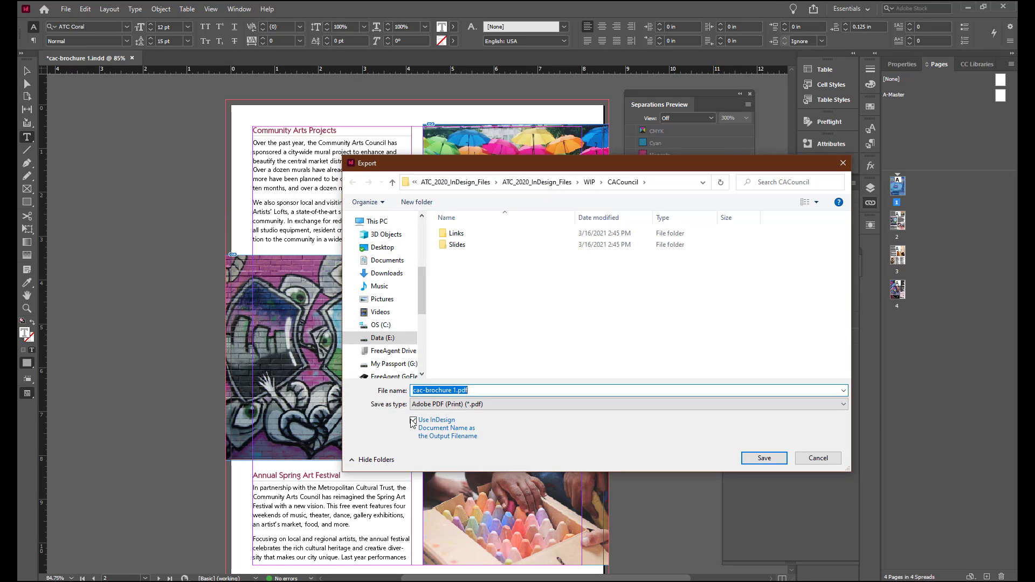
pyautogui.click(414, 421)
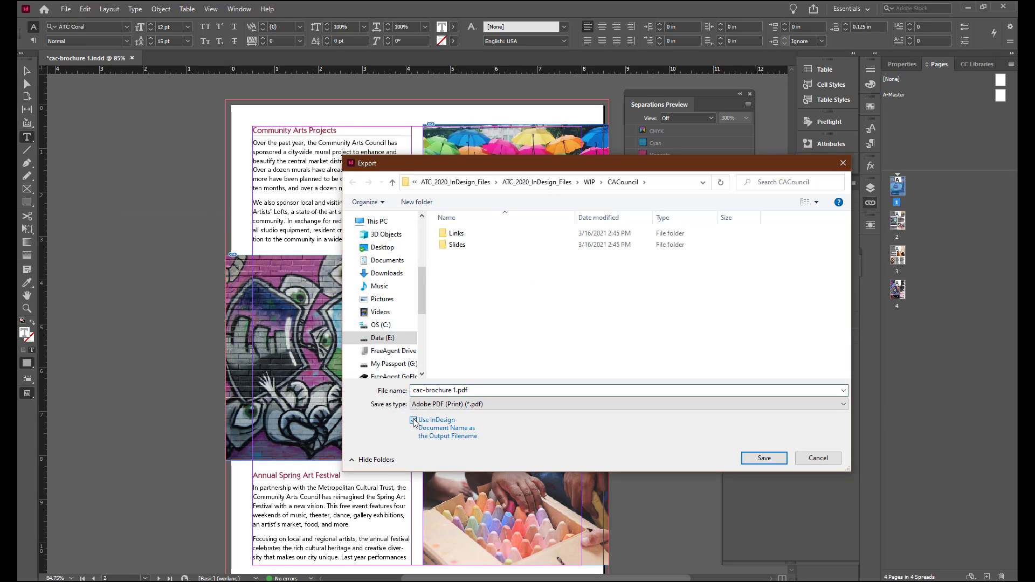
pyautogui.click(453, 391)
pyautogui.moveTo(453, 391); pyautogui.dragTo(499, 389)
pyautogui.write('-print')
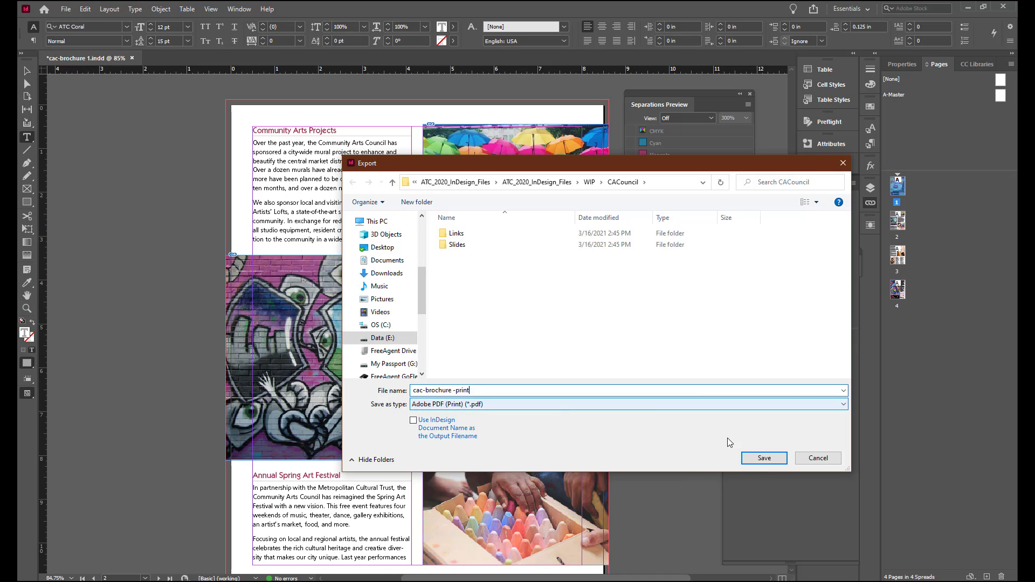
# Step: Continue the export and choose the [Press Quality] Adobe PDF preset
pyautogui.click(764, 458)
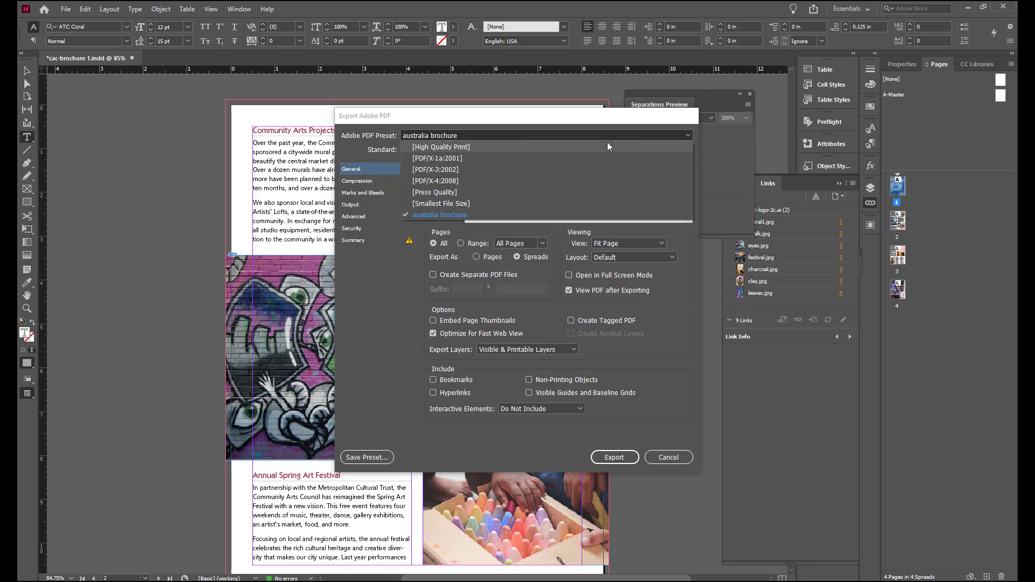
pyautogui.click(456, 194)
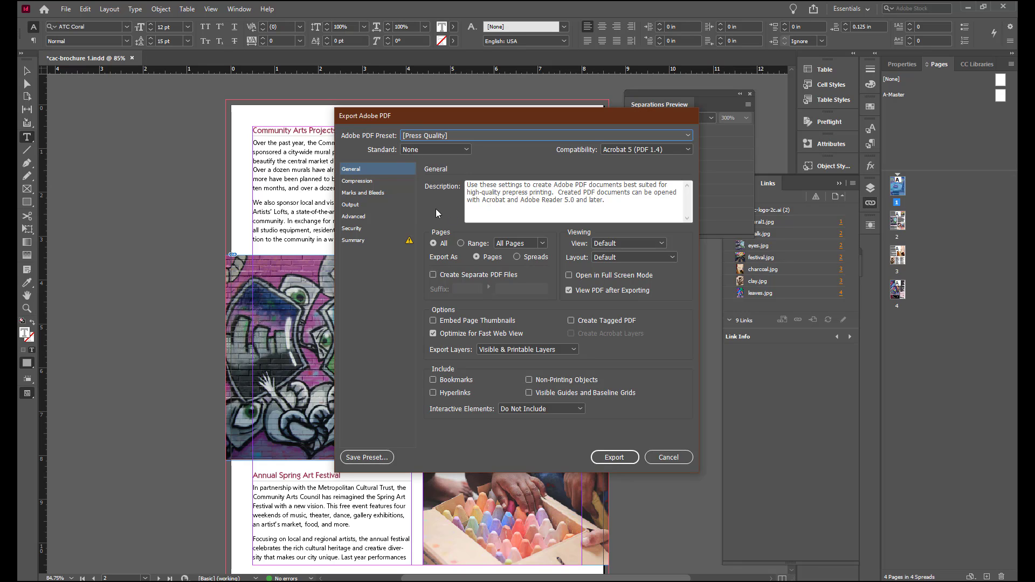
# Step: Add crop marks with a 0.125 in offset and use the document bleed settings
pyautogui.click(365, 194)
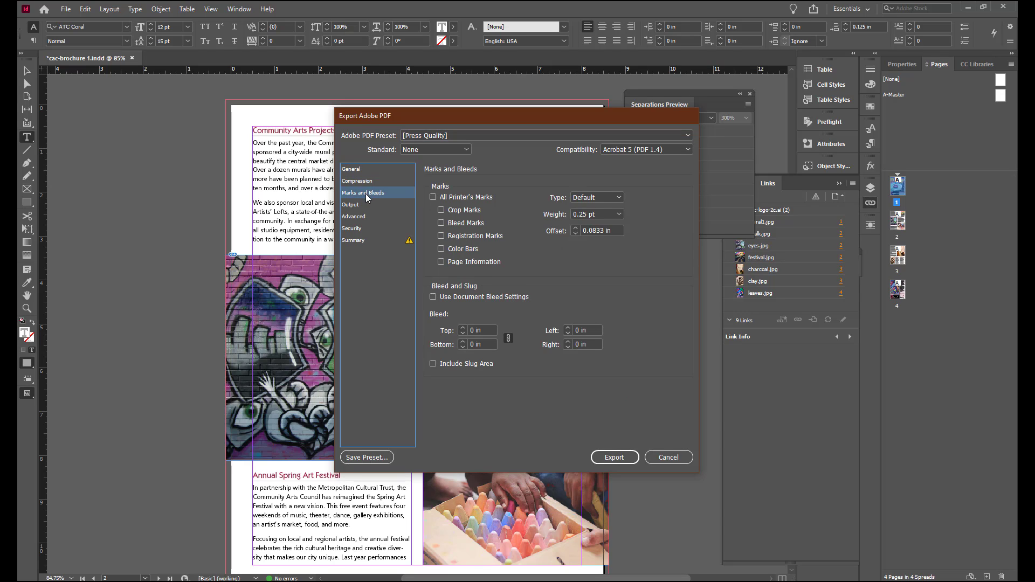
pyautogui.click(441, 211)
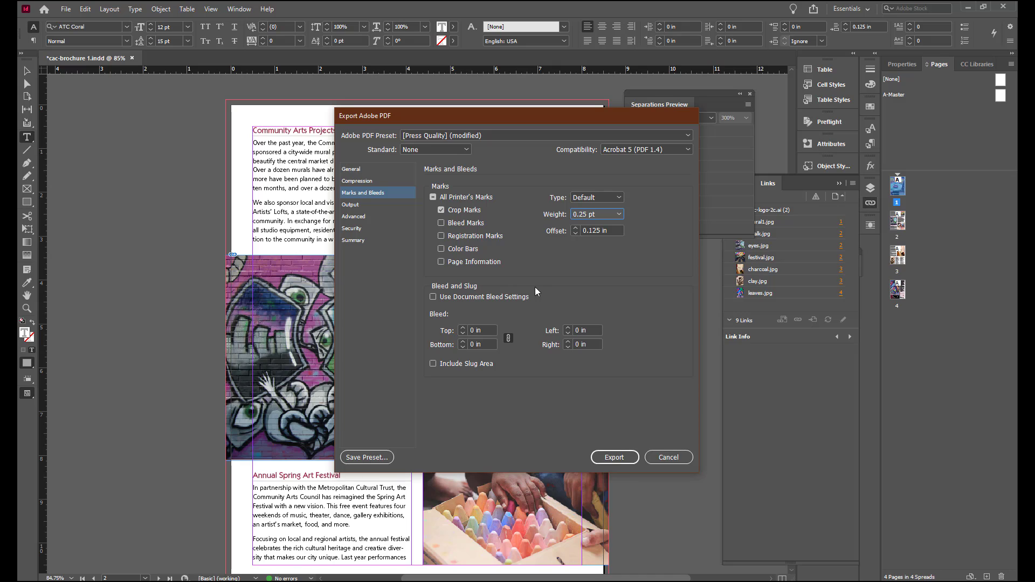
pyautogui.click(432, 298)
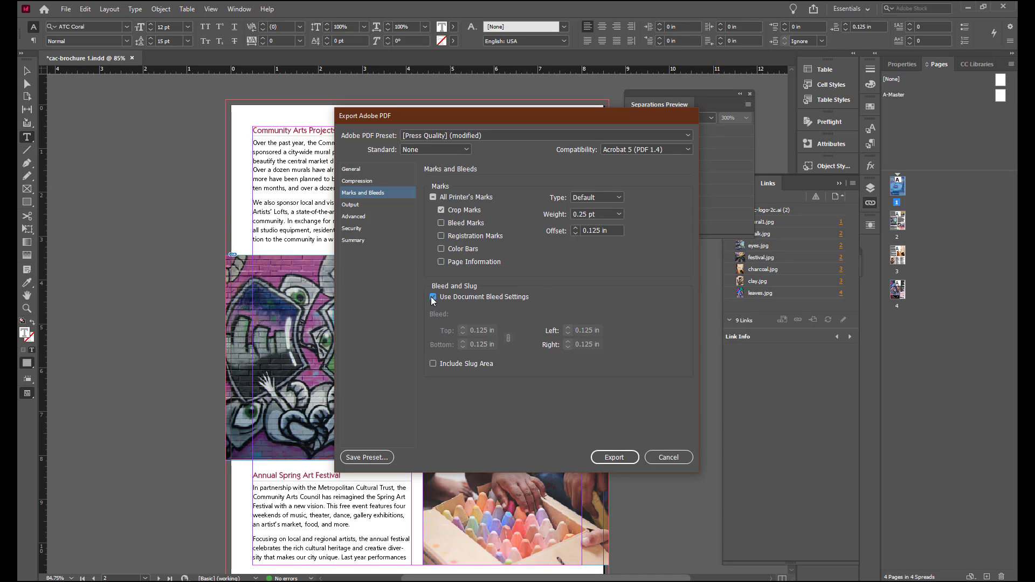
# Step: In the output color settings, convert the PANTONE 8001 C spot ink to process in the Ink Manager
pyautogui.click(353, 205)
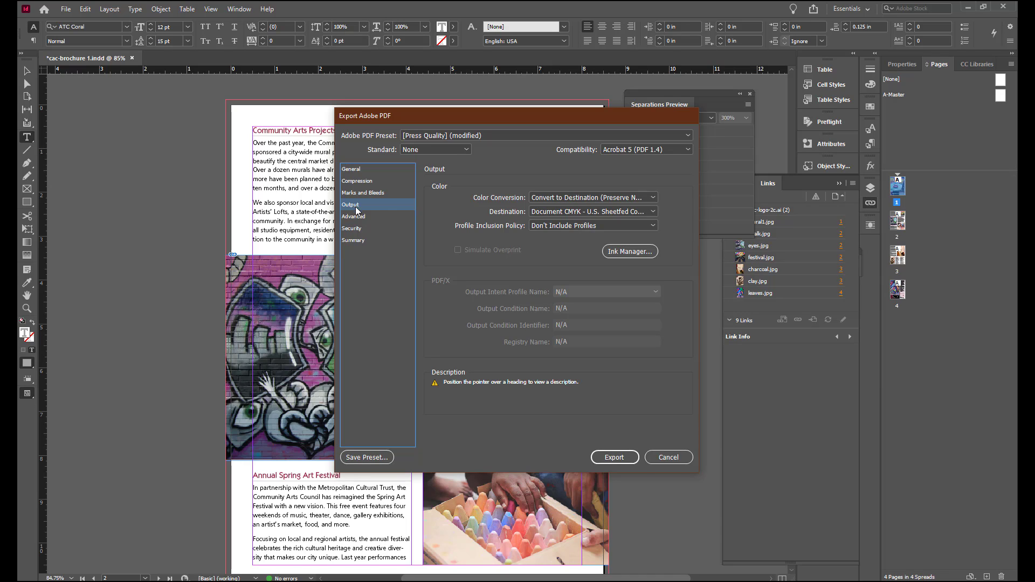
pyautogui.moveTo(590, 202)
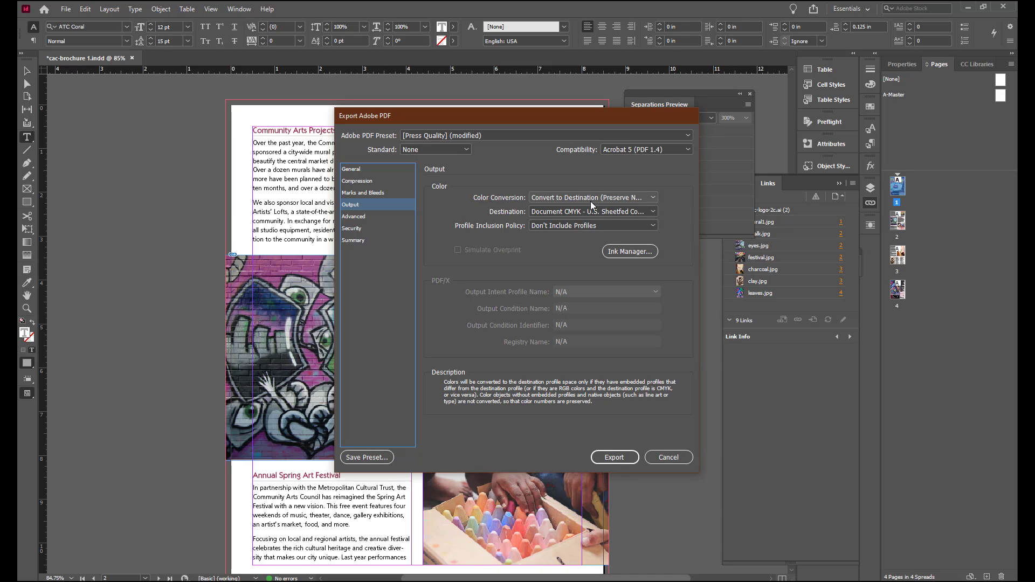
pyautogui.moveTo(599, 228)
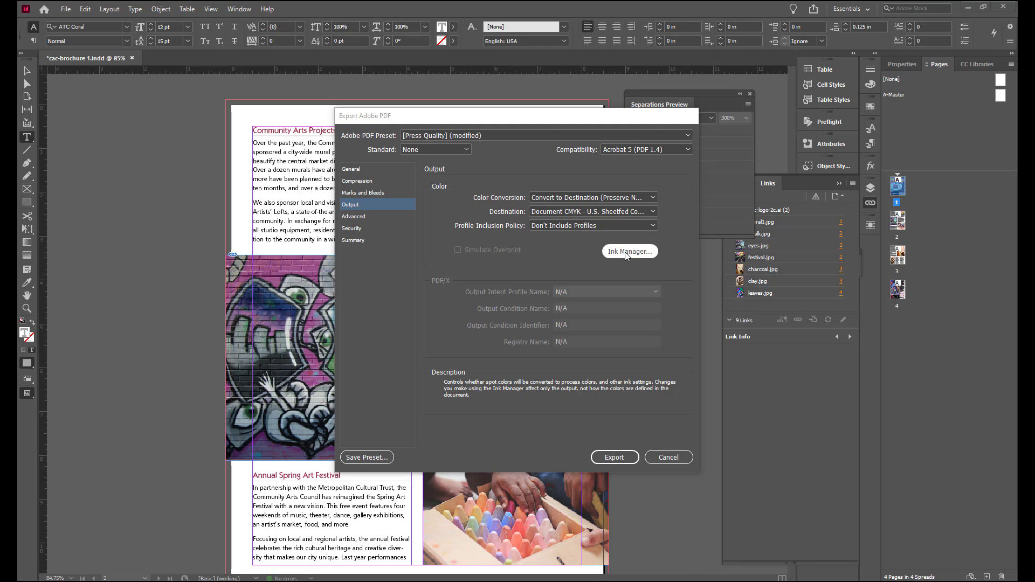
pyautogui.click(626, 251)
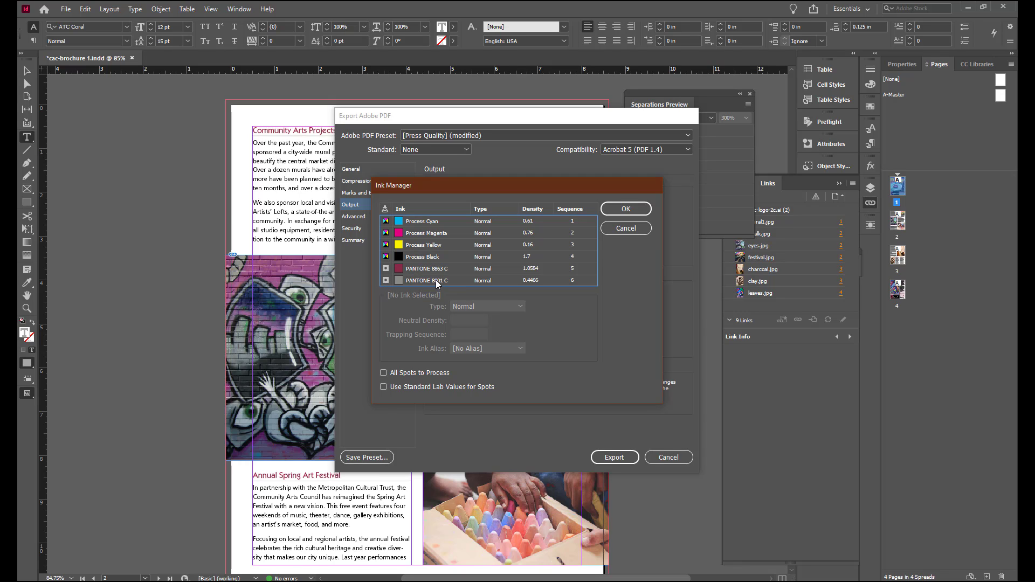
pyautogui.click(385, 281)
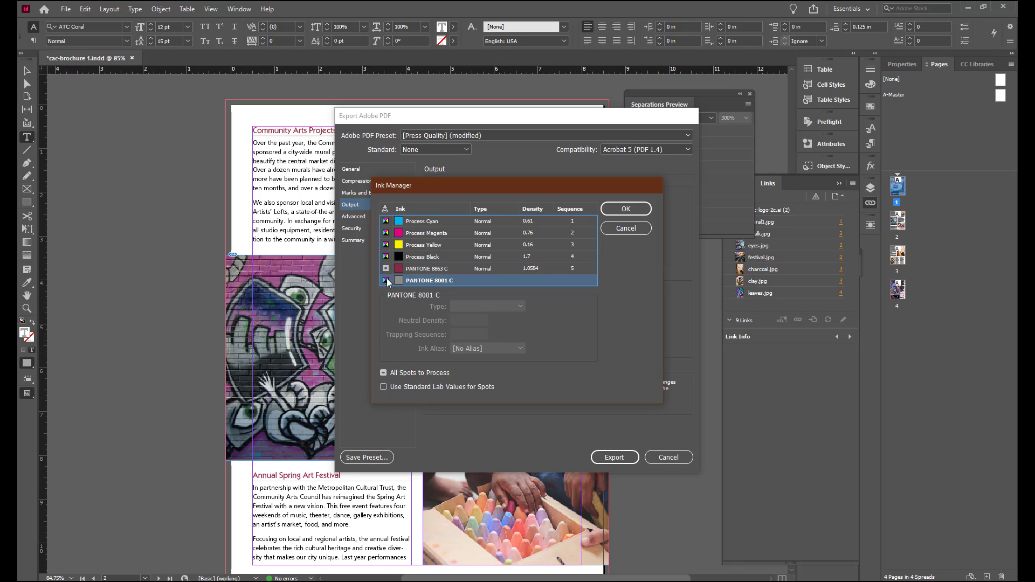
pyautogui.click(626, 210)
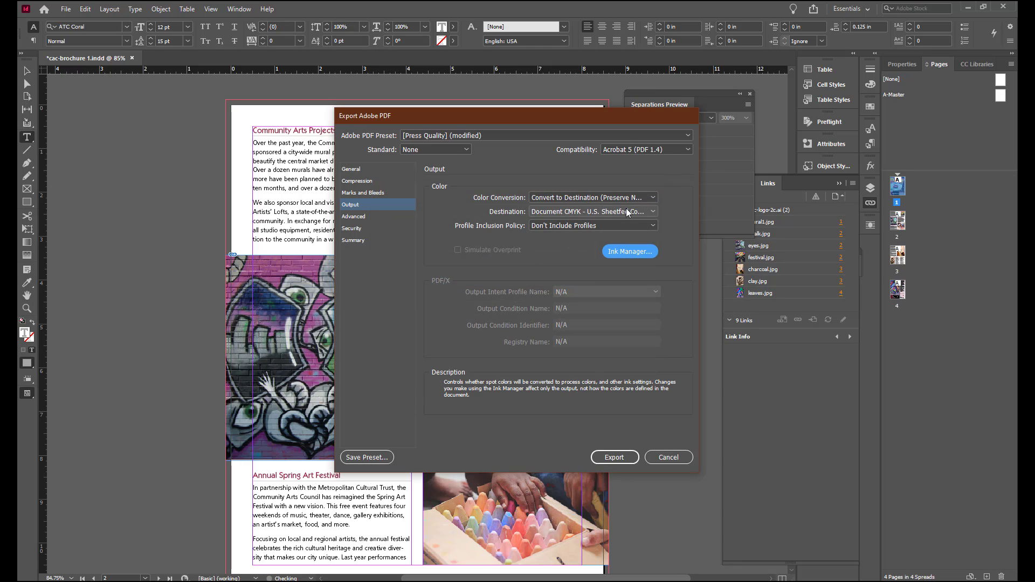
# Step: Export the PDF and scroll through the exported pages
pyautogui.click(618, 457)
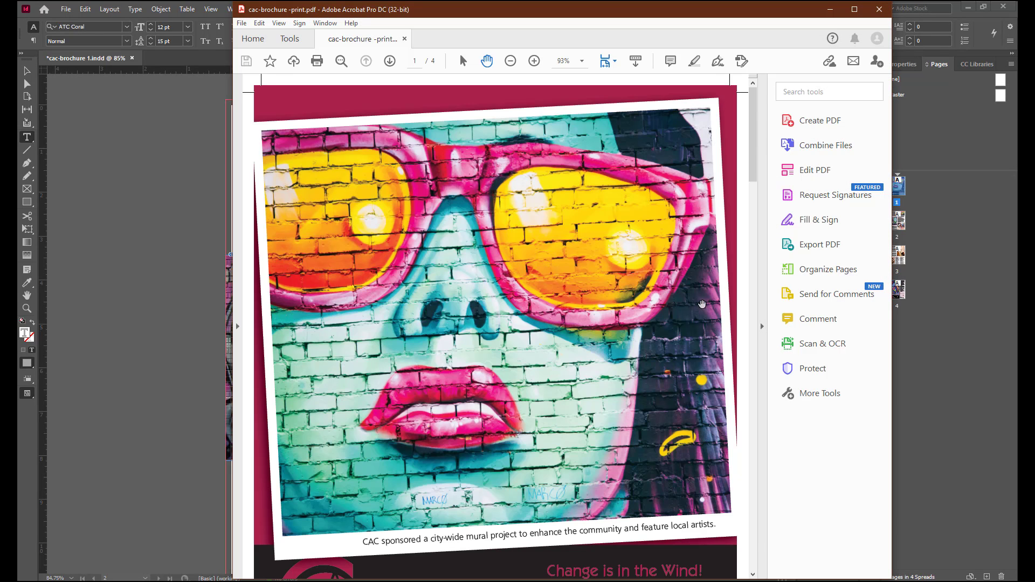
pyautogui.scroll(-6, 698, 196)
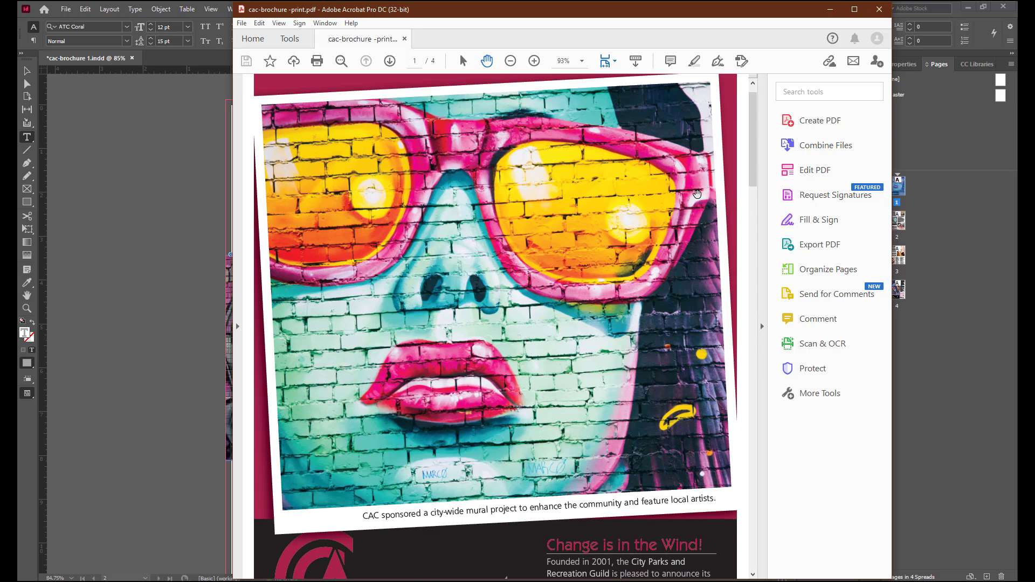
pyautogui.scroll(-6, 697, 196)
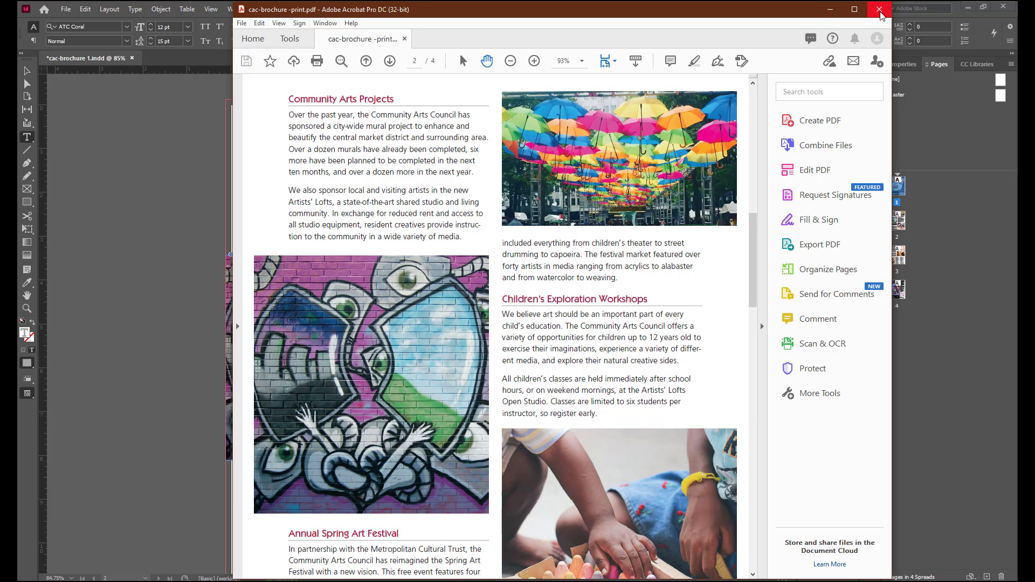
# Step: Close the PDF viewer and save the InDesign document
pyautogui.click(879, 9)
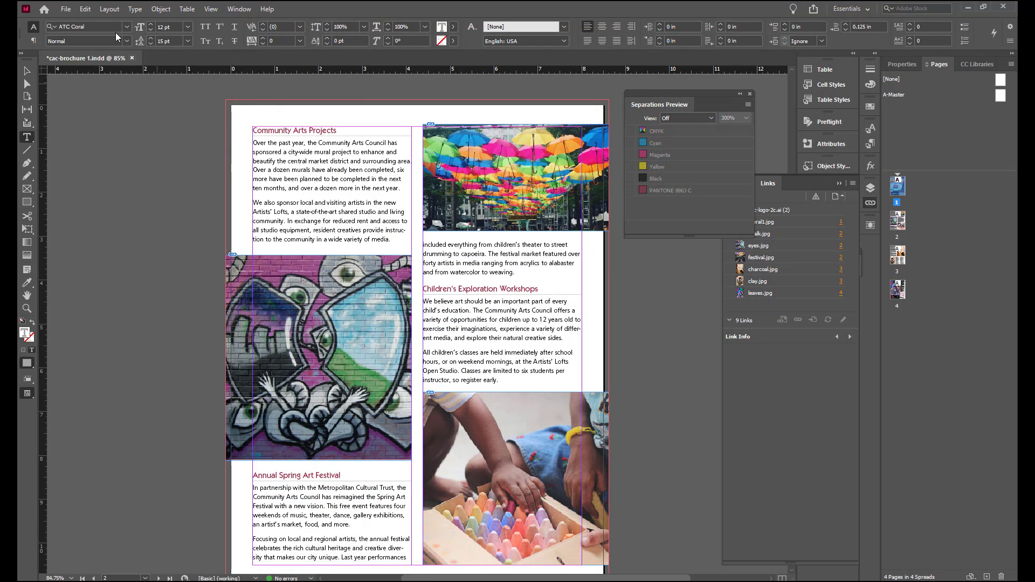
pyautogui.click(69, 12)
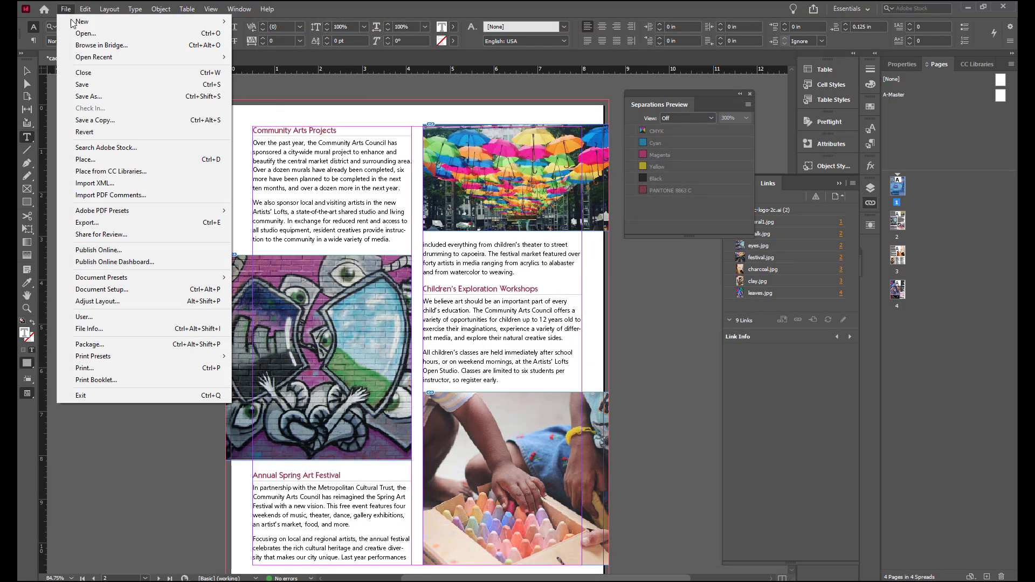
pyautogui.click(75, 88)
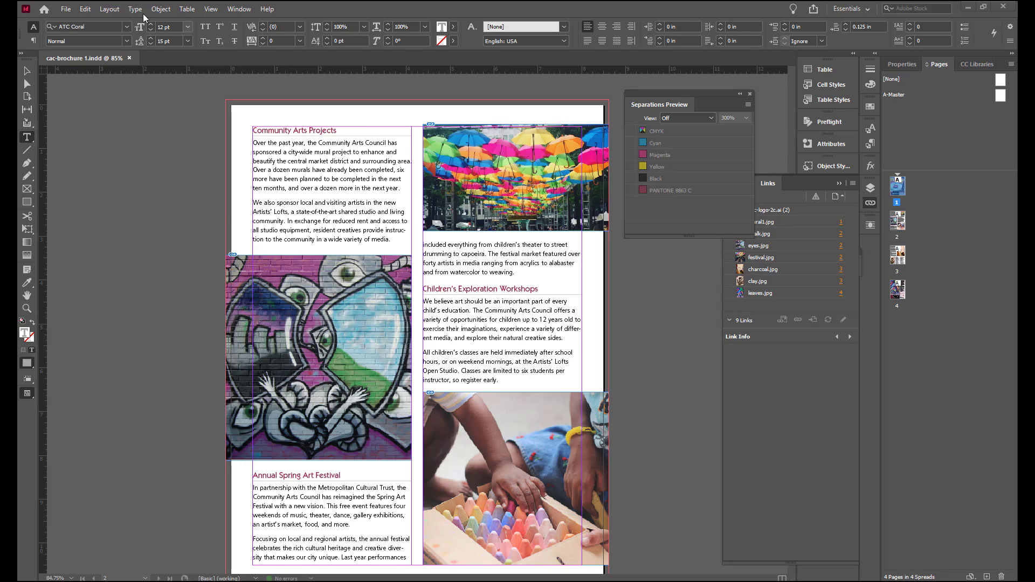
# Step: Create a new table of contents style named "PDF Contents" with an empty title
pyautogui.click(103, 11)
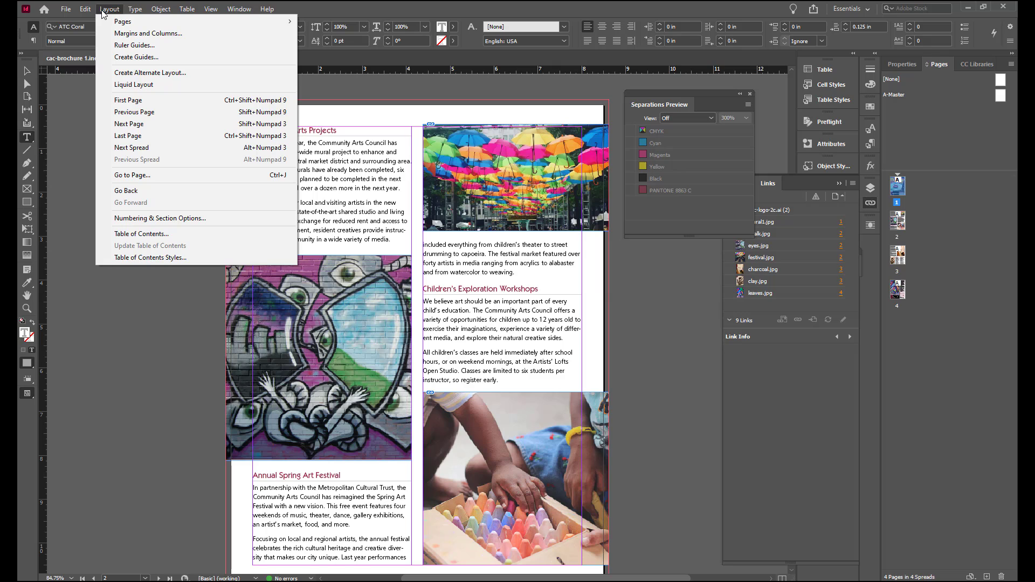
pyautogui.click(143, 257)
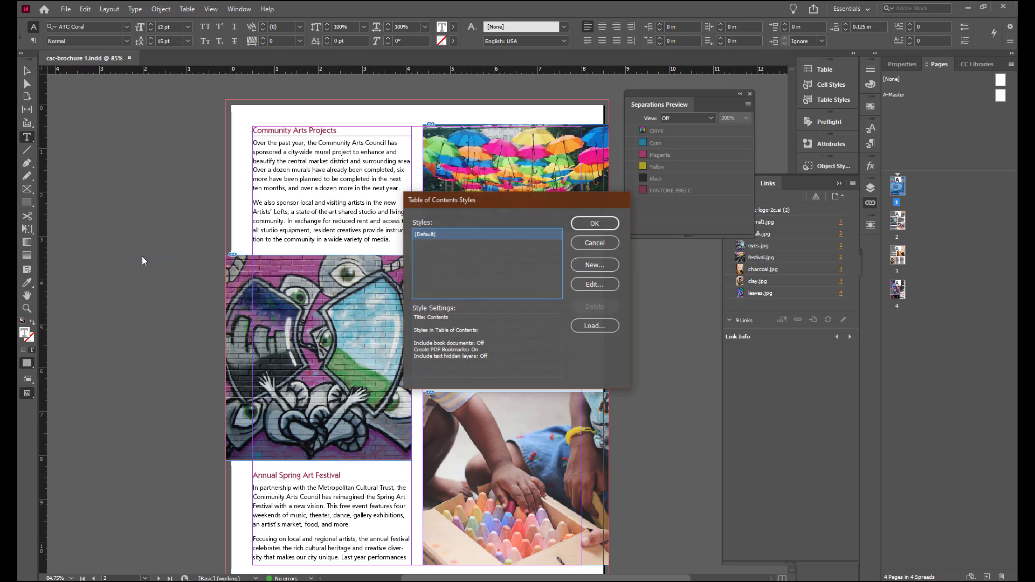
pyautogui.click(590, 263)
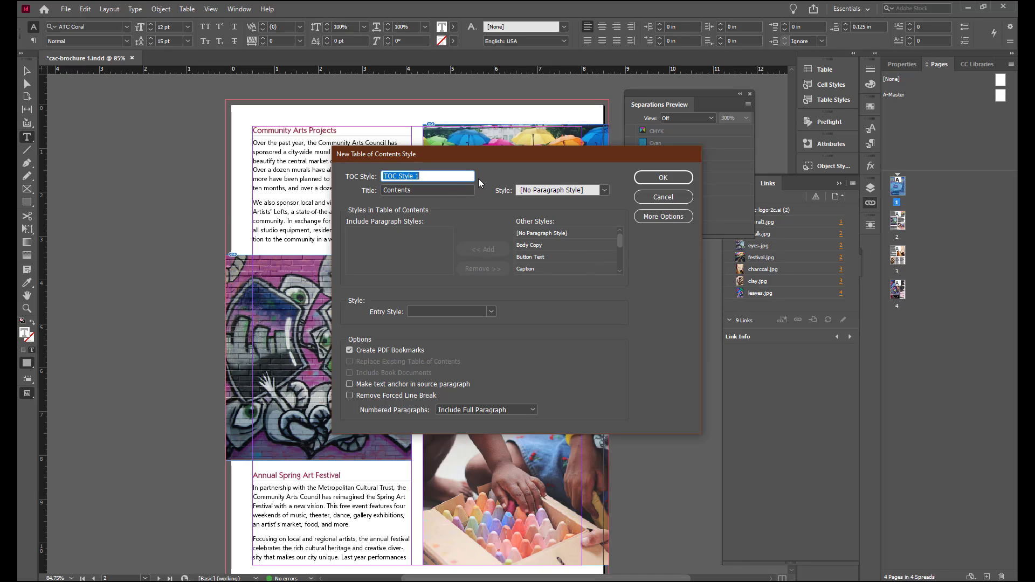
pyautogui.write('PDF Contents')
pyautogui.press('Tab')
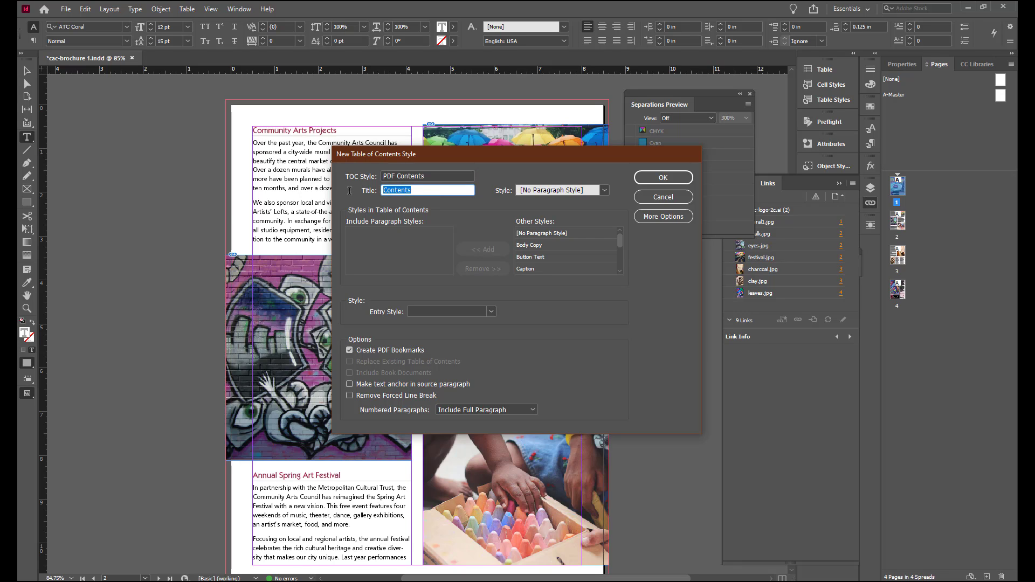
pyautogui.press('BackSpace')
# Step: Include the Heading and Subhead paragraph styles in the PDF Contents style
pyautogui.scroll(-4, 616, 238)
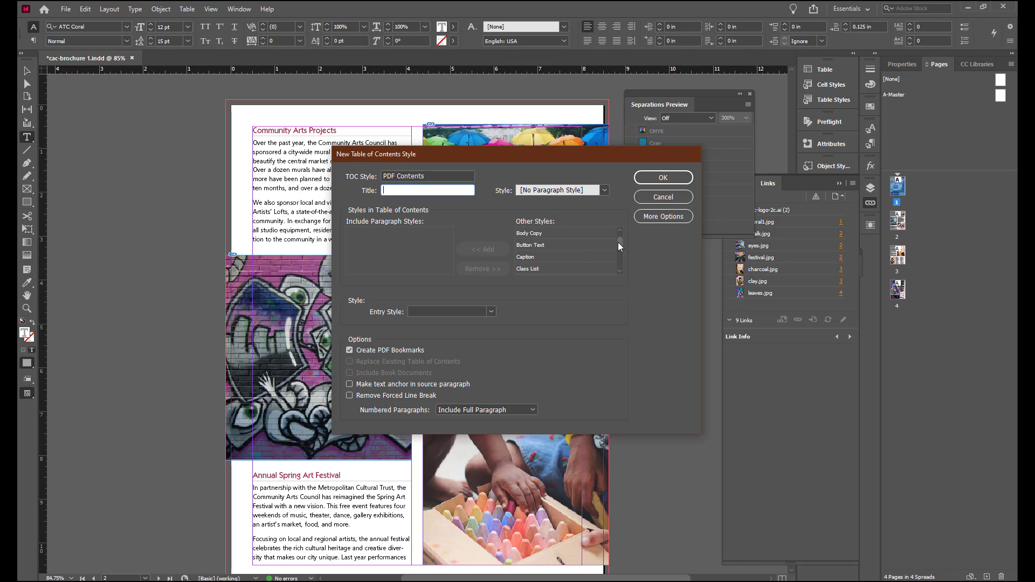
pyautogui.click(557, 258)
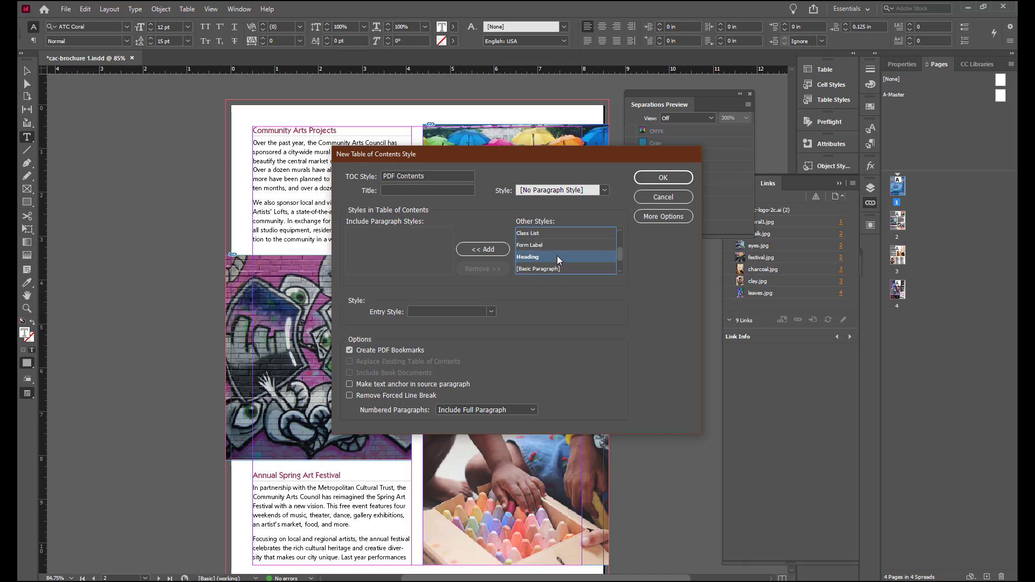
pyautogui.click(488, 250)
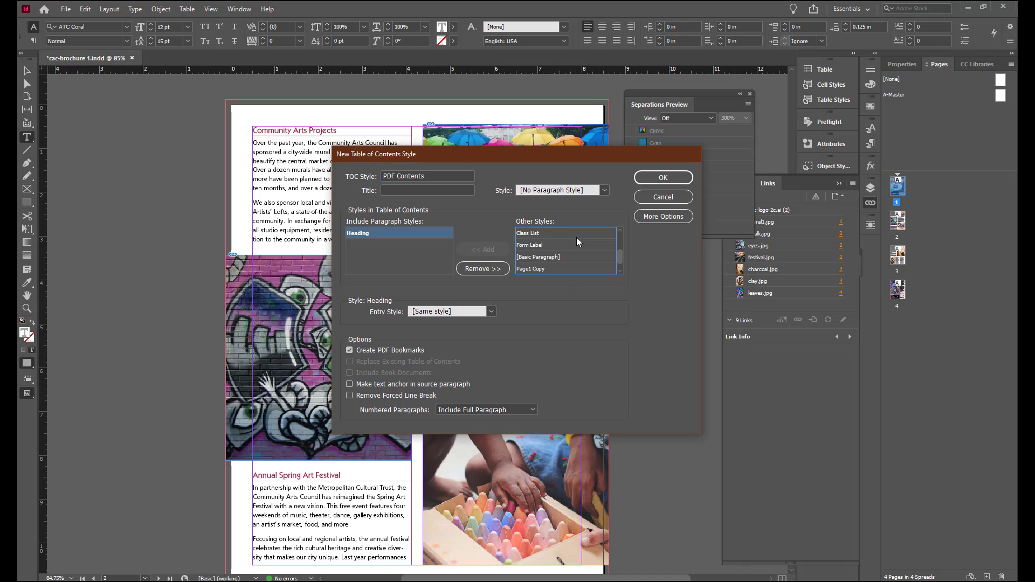
pyautogui.scroll(-1, 609, 249)
pyautogui.click(582, 268)
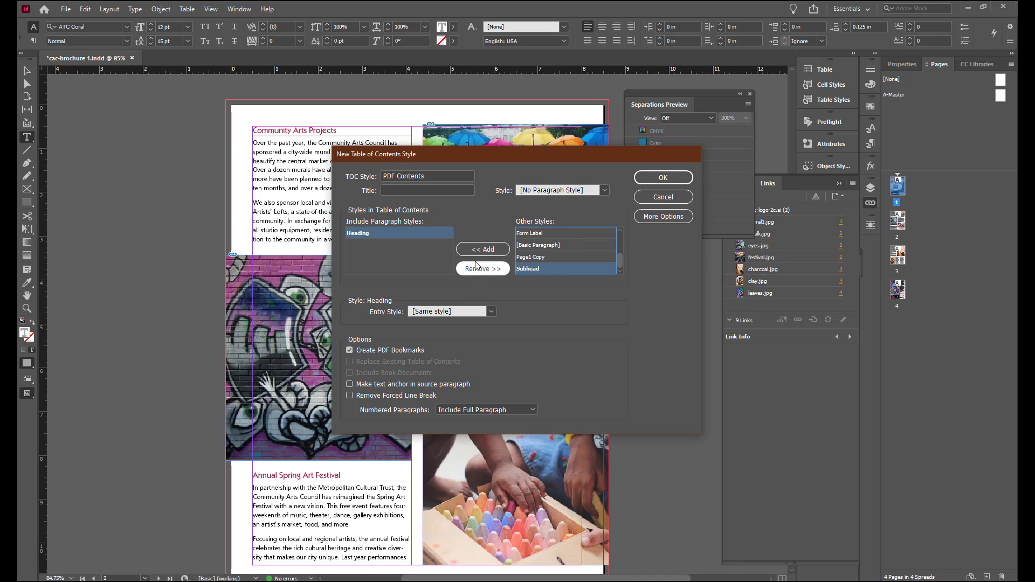
pyautogui.click(477, 250)
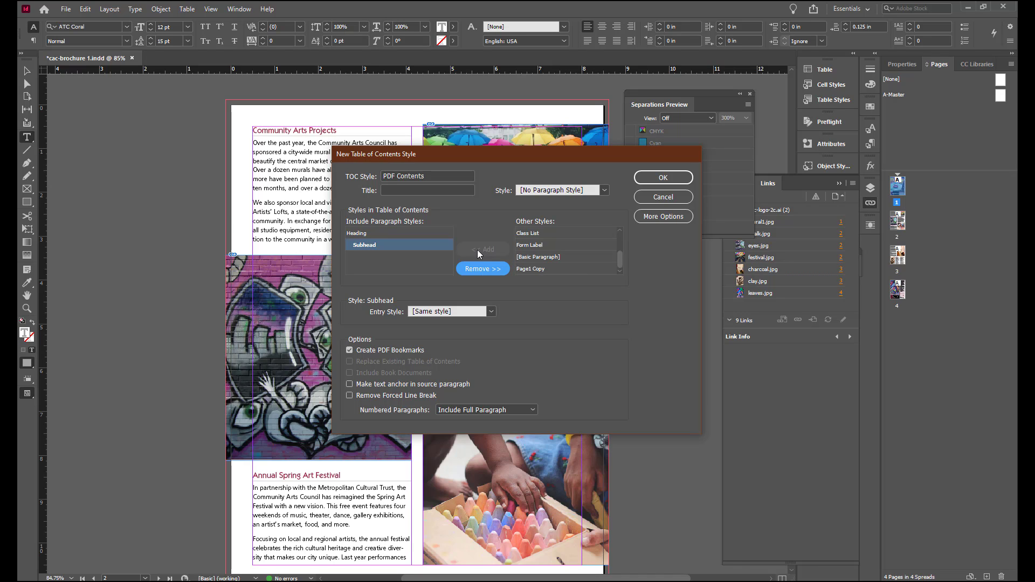
# Step: Set the Subhead entry level to 1 and save the PDF Contents style
pyautogui.click(662, 220)
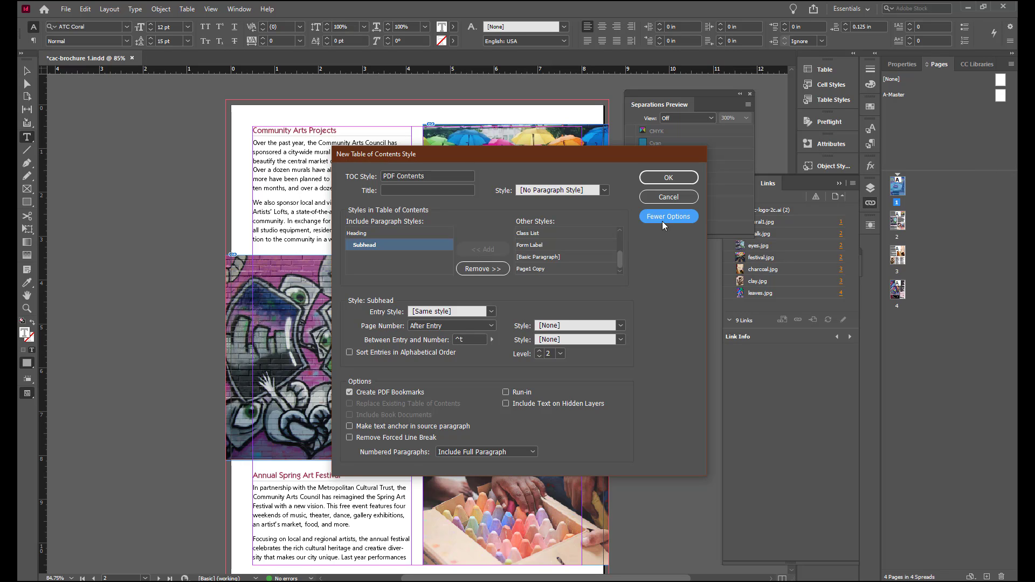
pyautogui.click(541, 357)
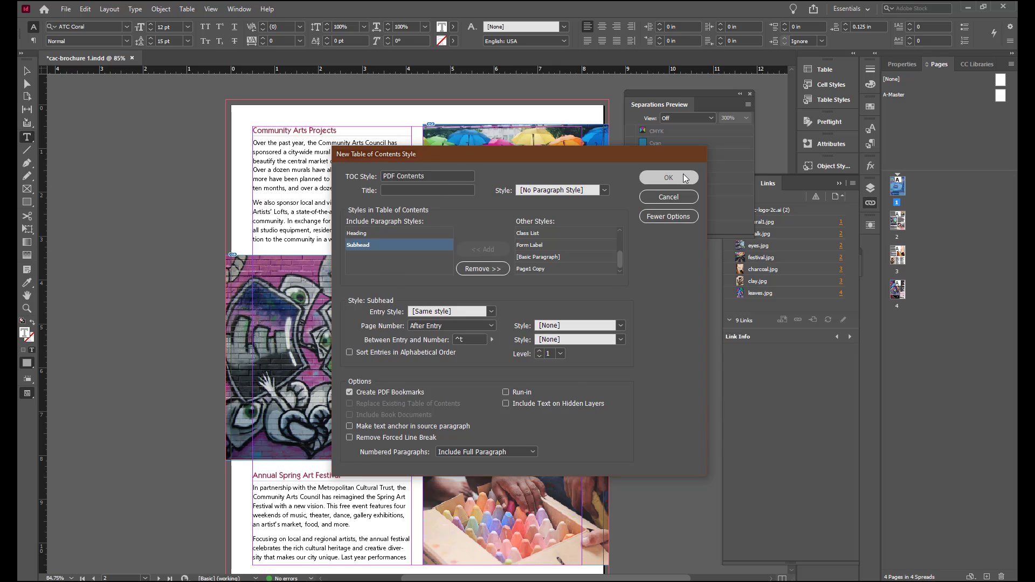
pyautogui.click(683, 178)
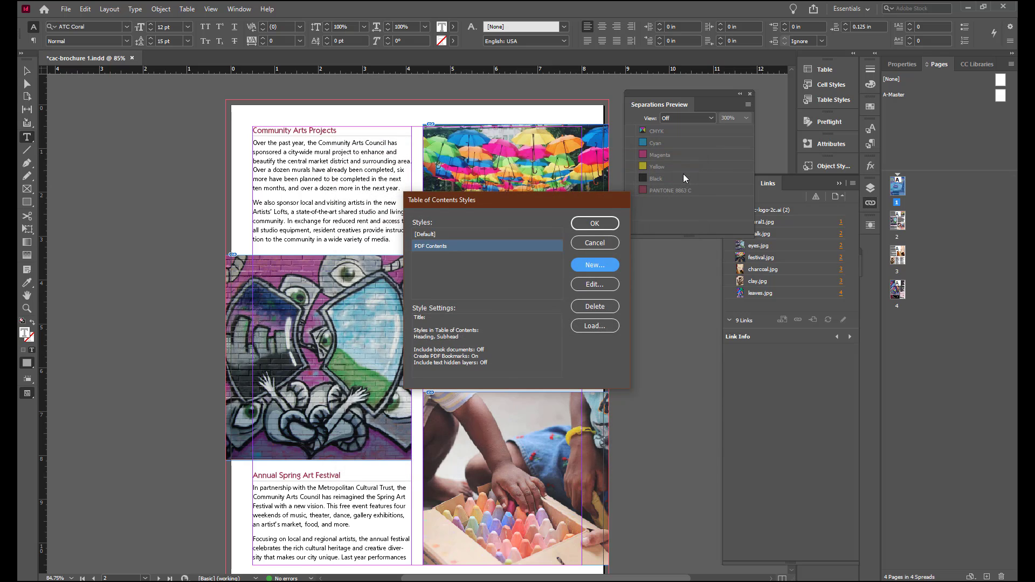
pyautogui.click(595, 224)
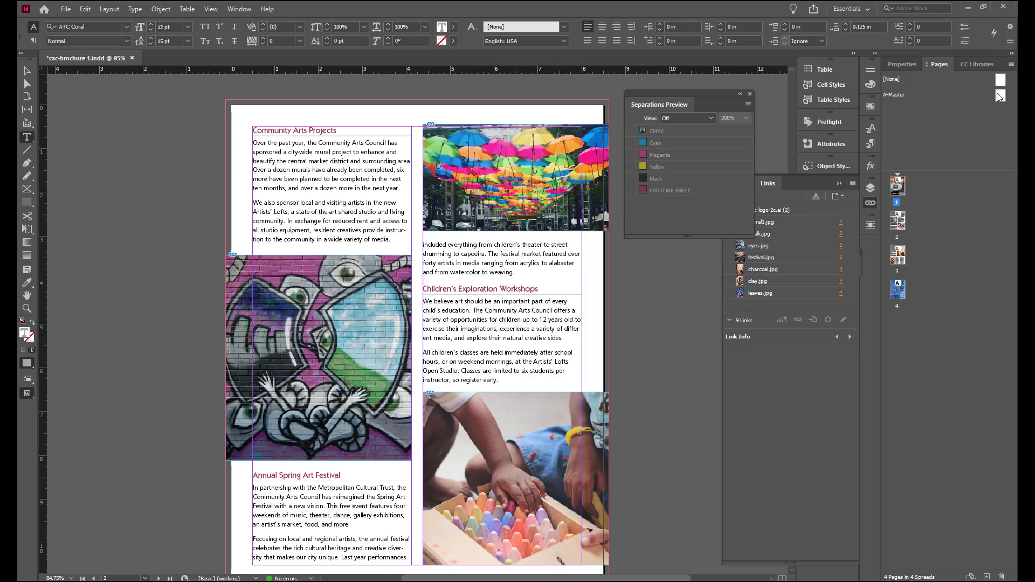
# Step: Add a fifth page from A-Master and place a table of contents there using the PDF Contents style
pyautogui.moveTo(998, 99); pyautogui.dragTo(908, 335)
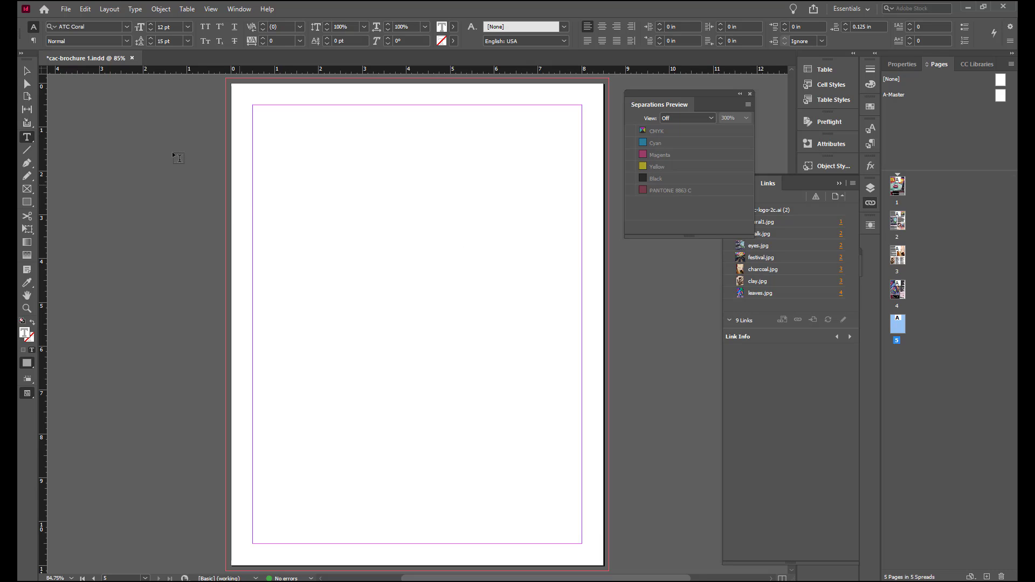
pyautogui.click(110, 10)
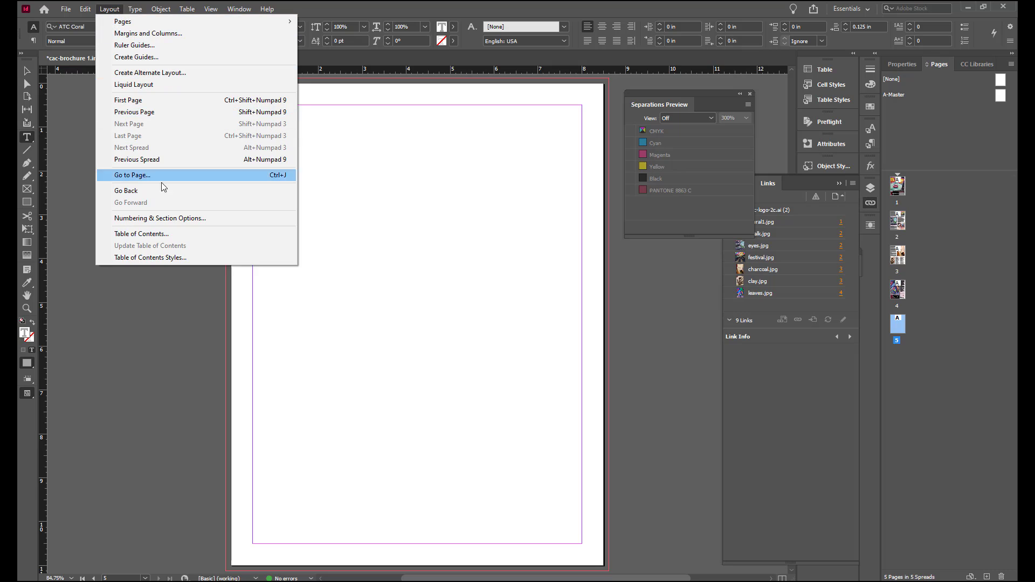
pyautogui.click(166, 235)
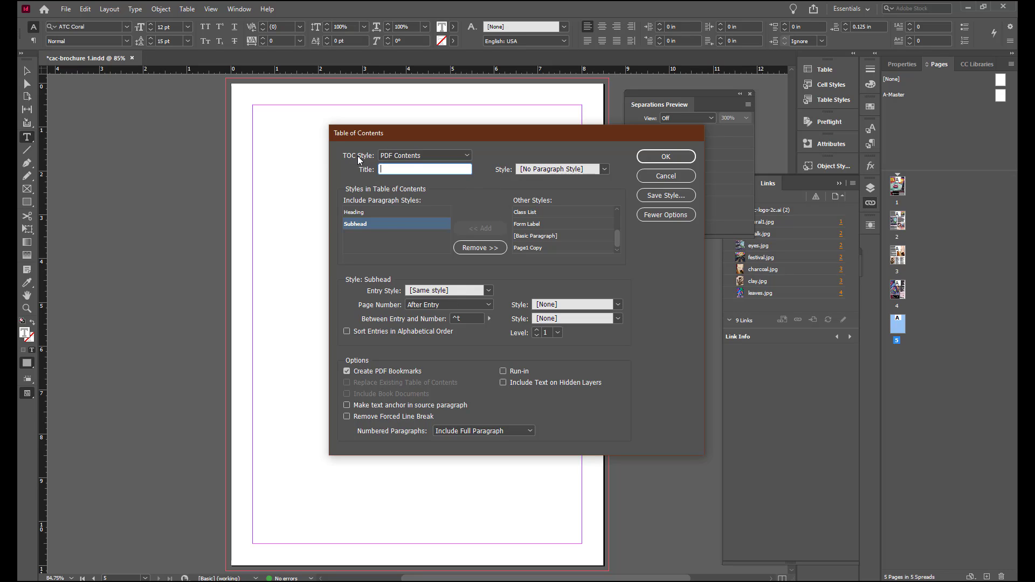
pyautogui.click(671, 158)
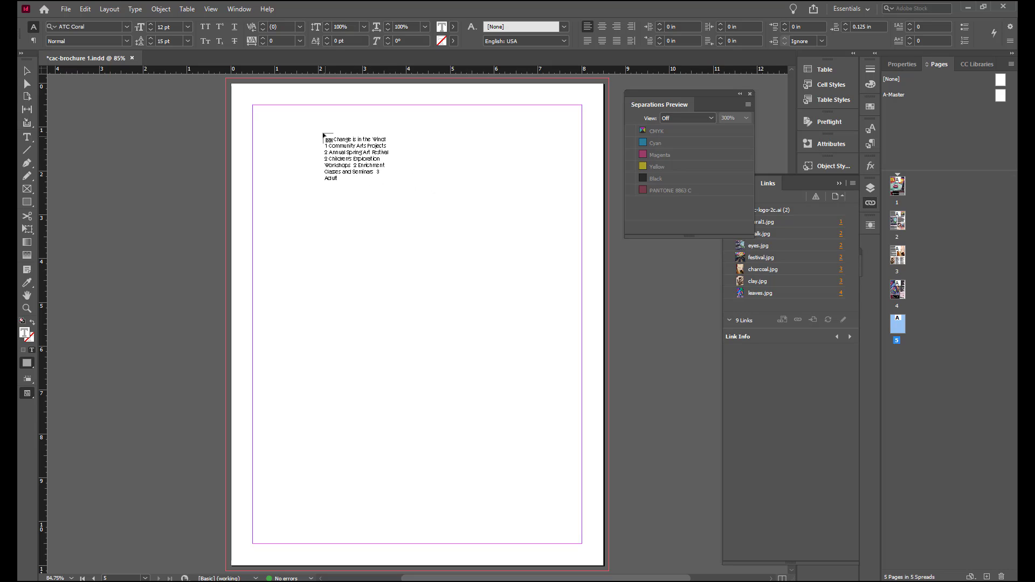
pyautogui.click(255, 107)
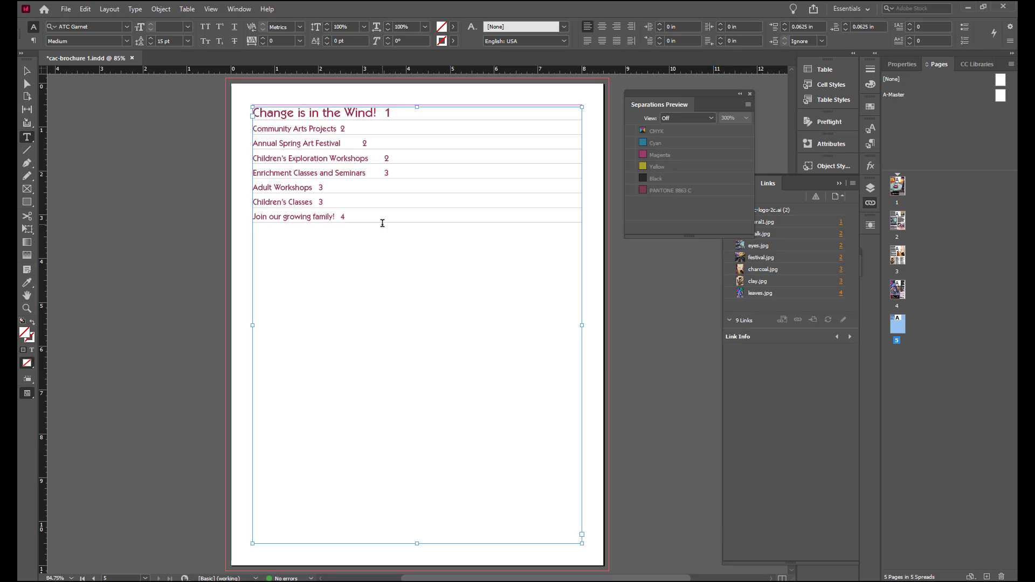
# Step: Open the Bookmarks panel to review the bookmarks generated from the table of contents
pyautogui.click(234, 10)
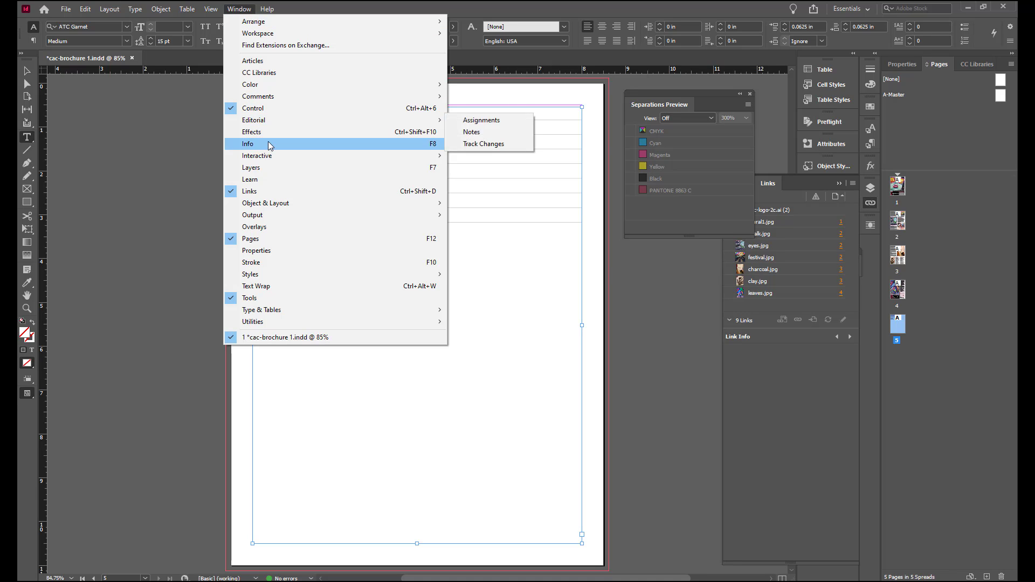
pyautogui.moveTo(268, 158)
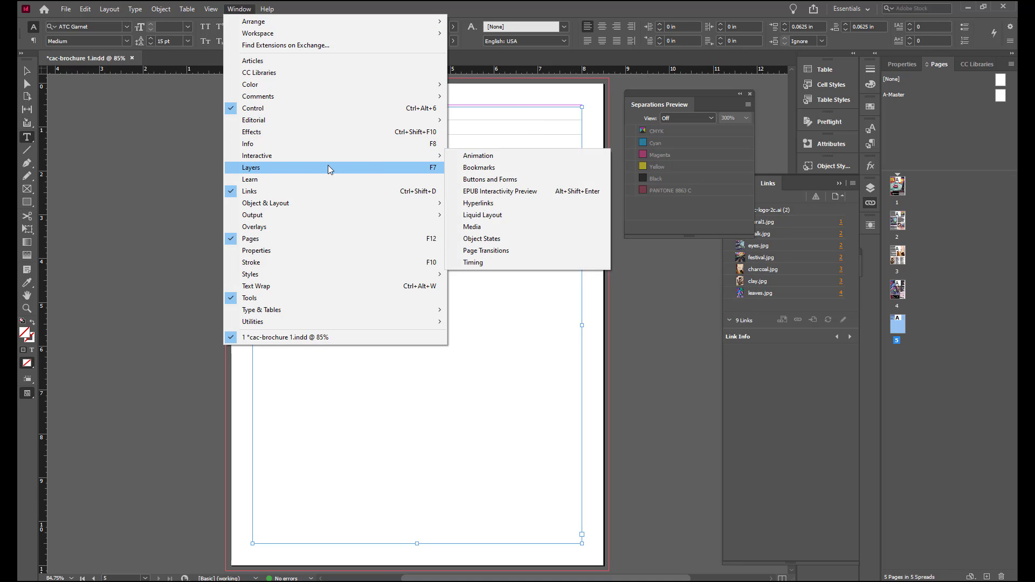
pyautogui.click(477, 168)
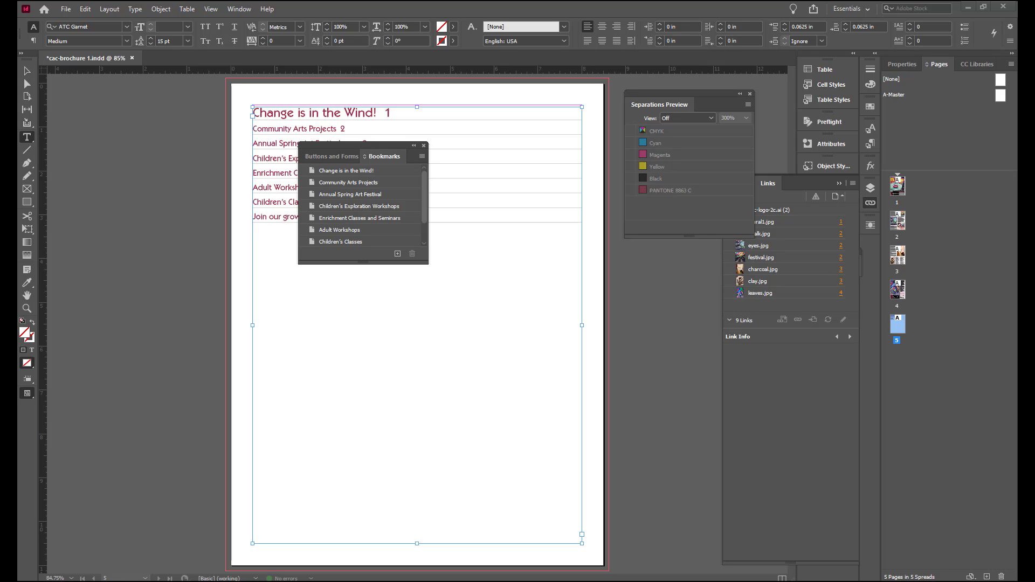
pyautogui.doubleClick(898, 298)
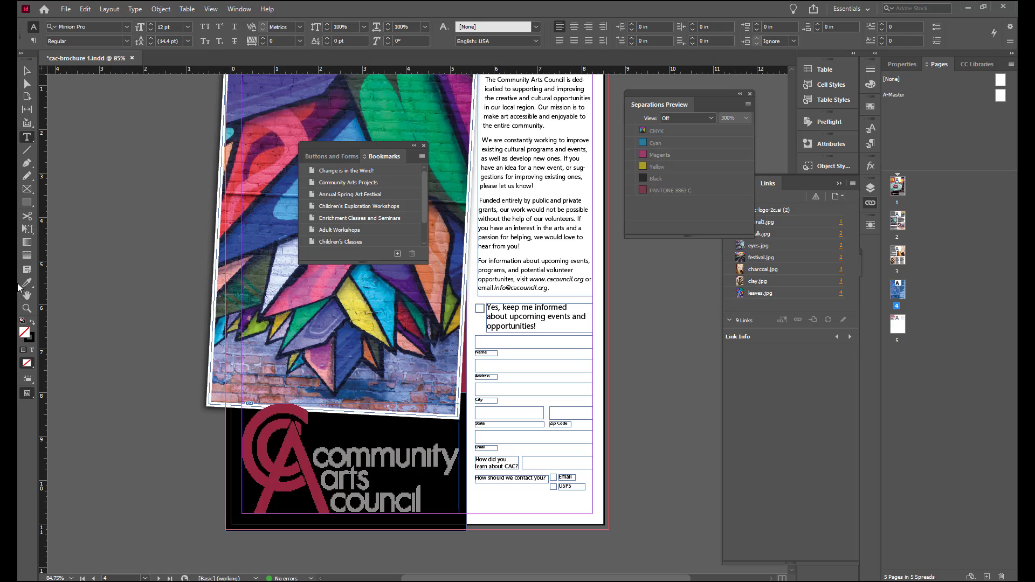
pyautogui.click(27, 308)
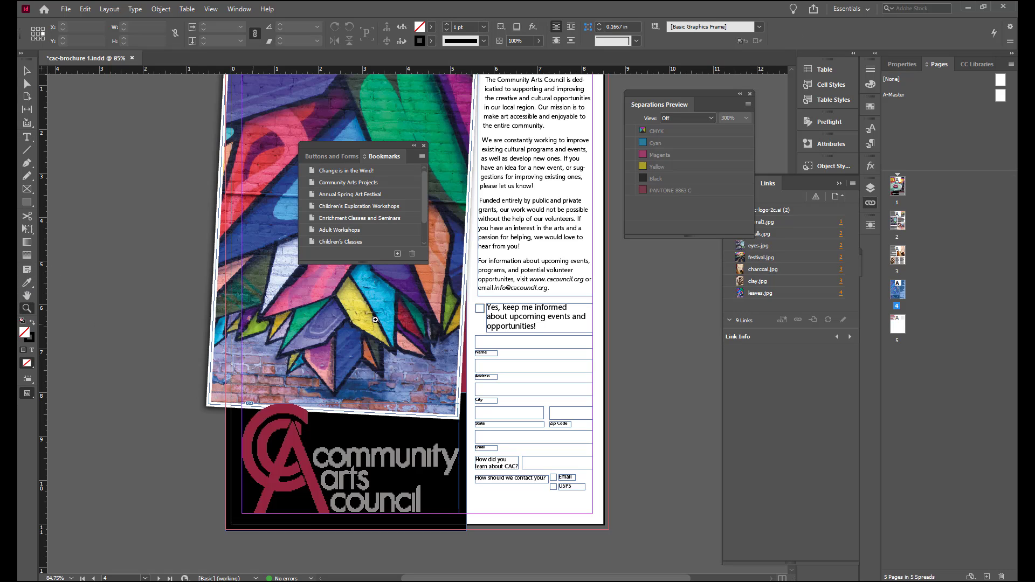
pyautogui.click(471, 319)
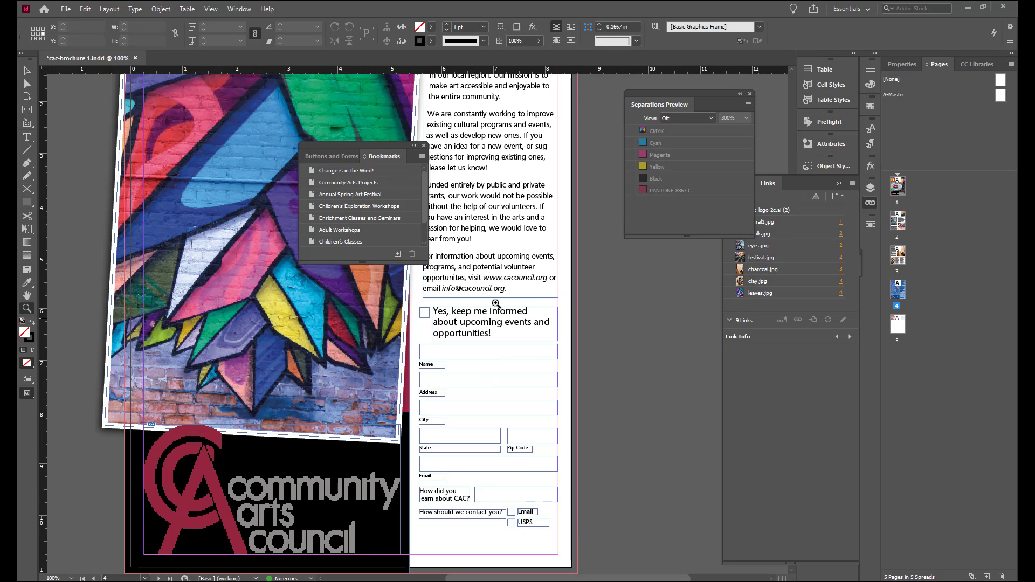
pyautogui.scroll(2, 571, 275)
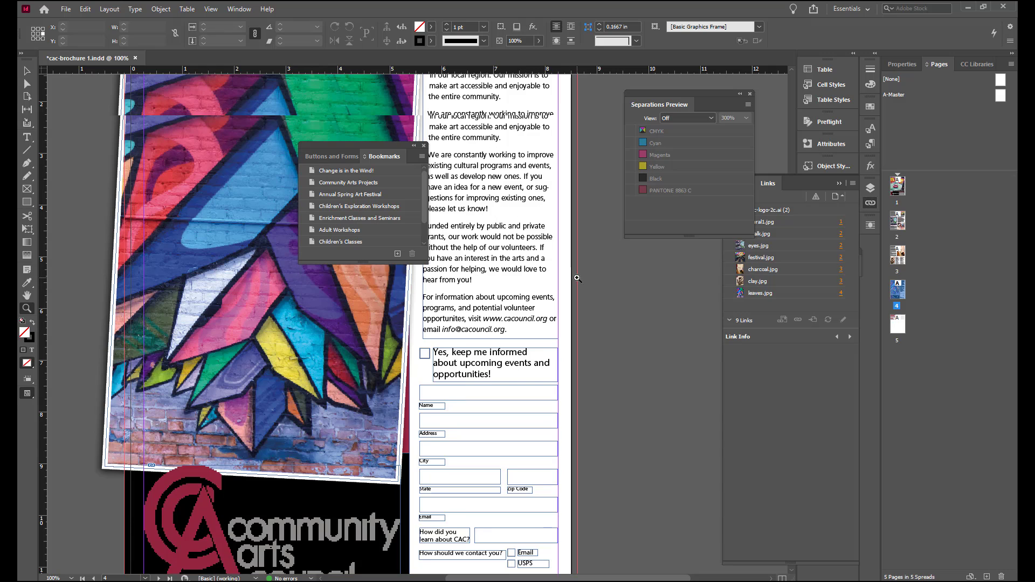
pyautogui.click(233, 9)
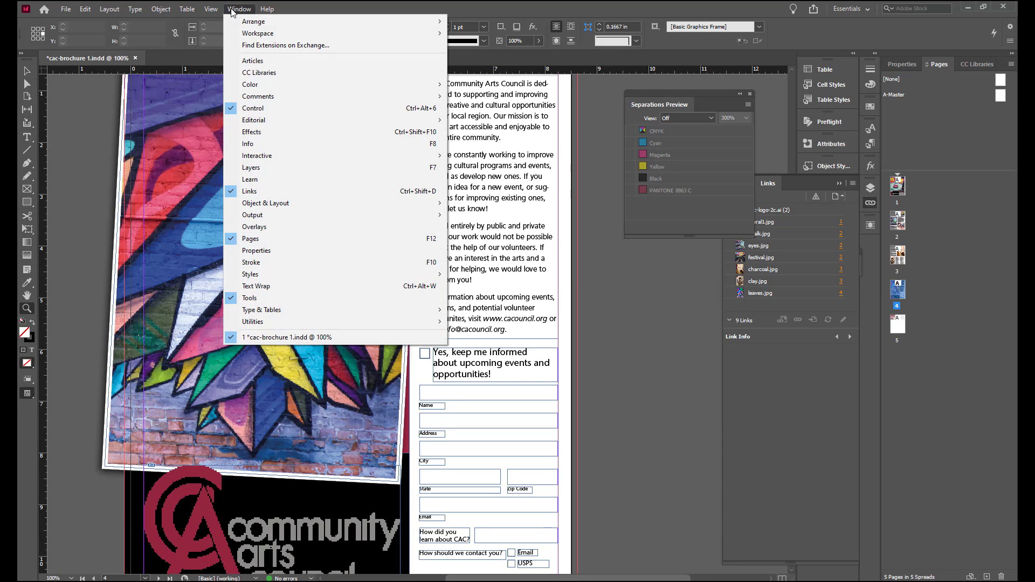
pyautogui.moveTo(265, 158)
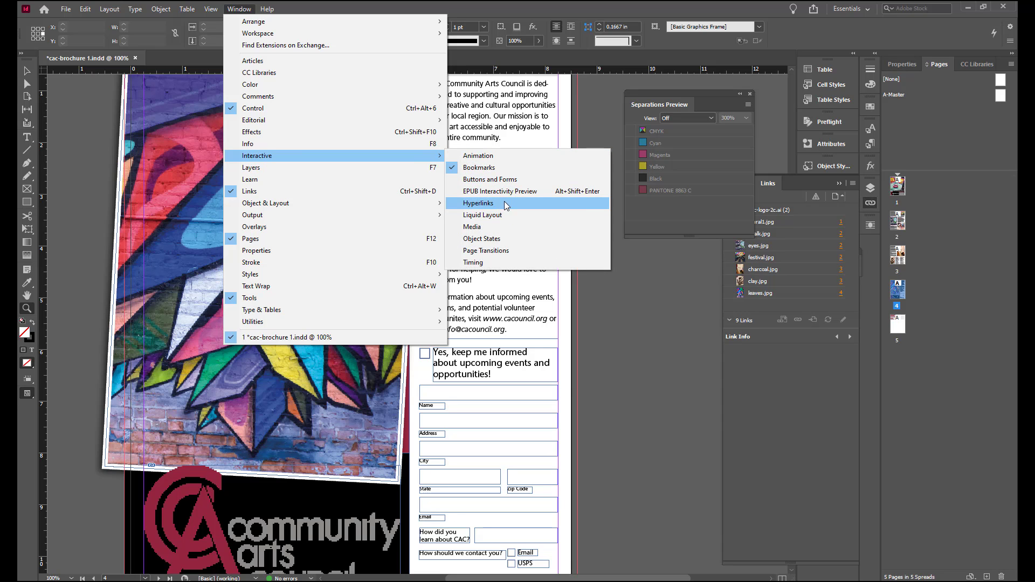
pyautogui.click(478, 203)
pyautogui.moveTo(388, 163); pyautogui.dragTo(662, 254)
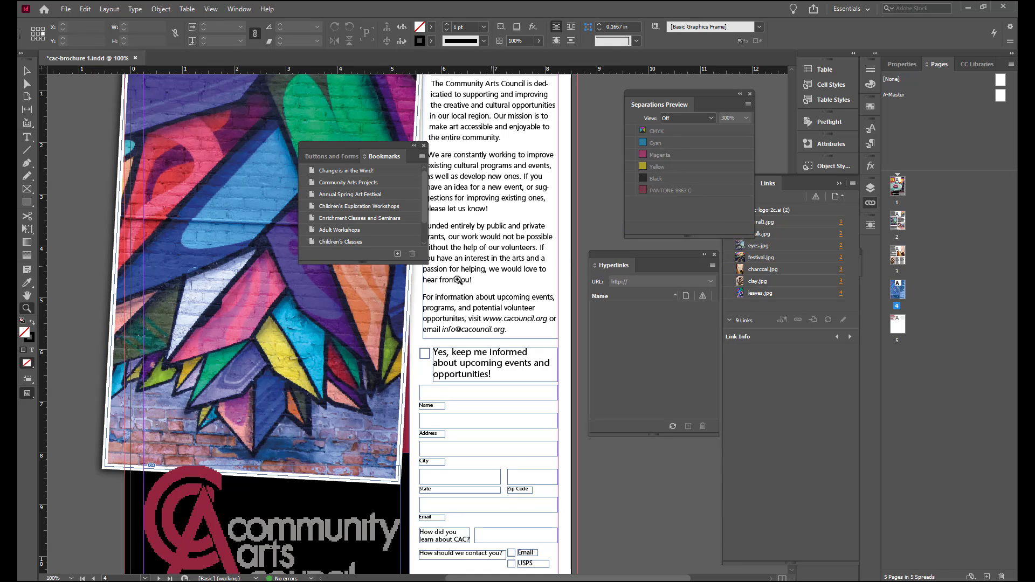
pyautogui.press('t')
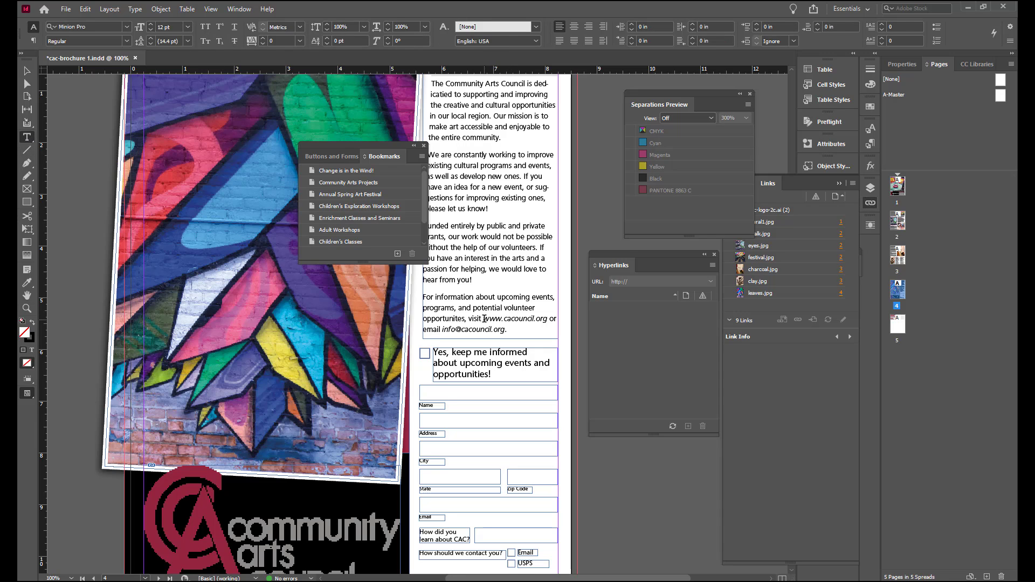
pyautogui.moveTo(484, 318); pyautogui.dragTo(548, 318)
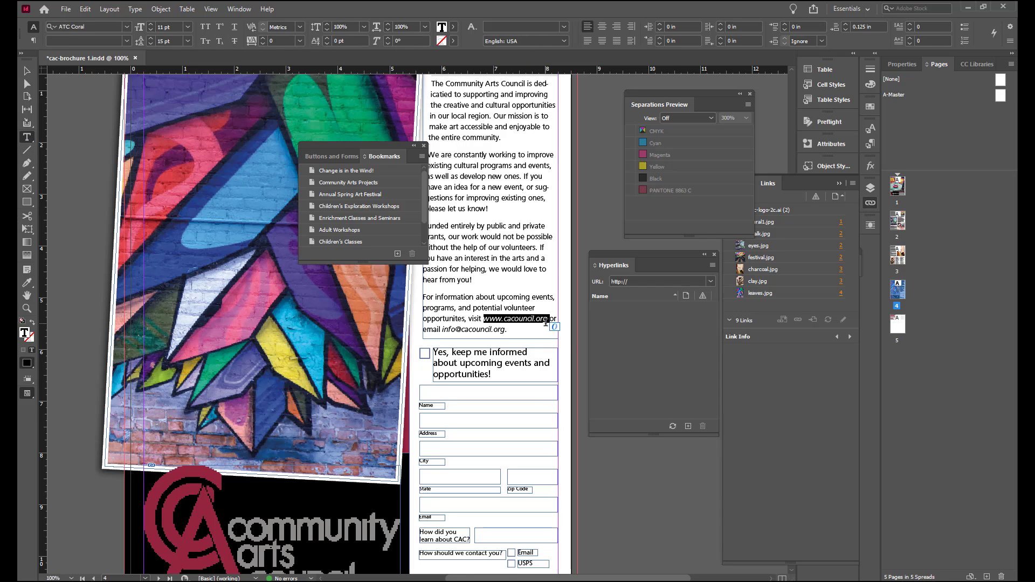
pyautogui.click(688, 427)
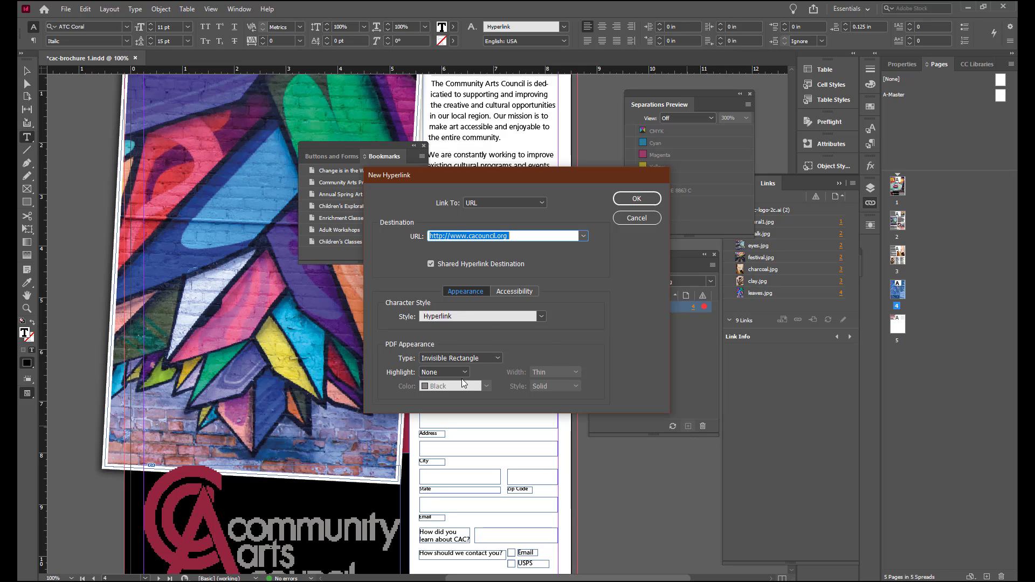
pyautogui.click(636, 199)
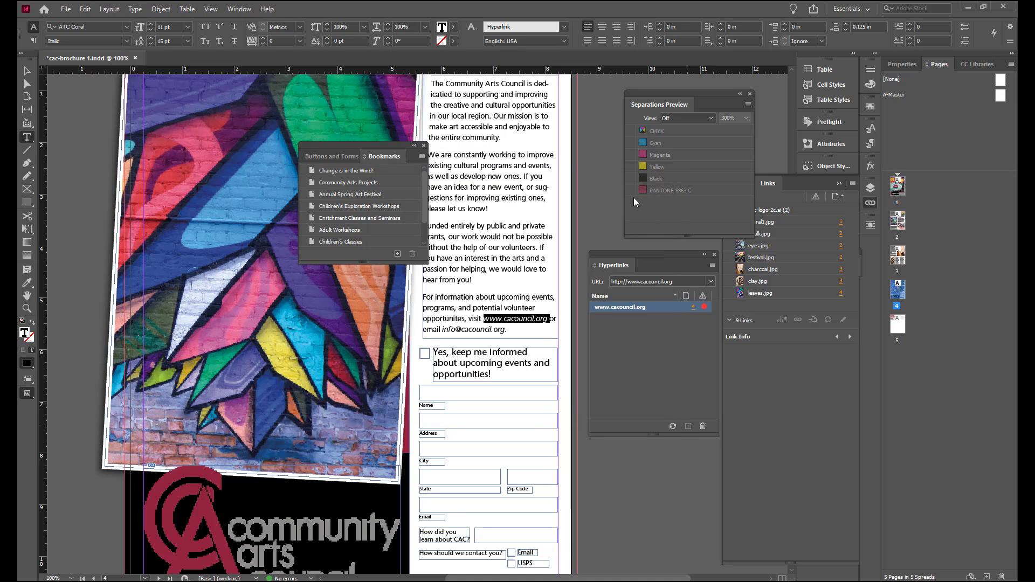
# Step: Turn the email address text into an Email hyperlink with the subject line "Re: CAC Spring Brochure"
pyautogui.click(442, 331)
pyautogui.moveTo(442, 331); pyautogui.dragTo(492, 328)
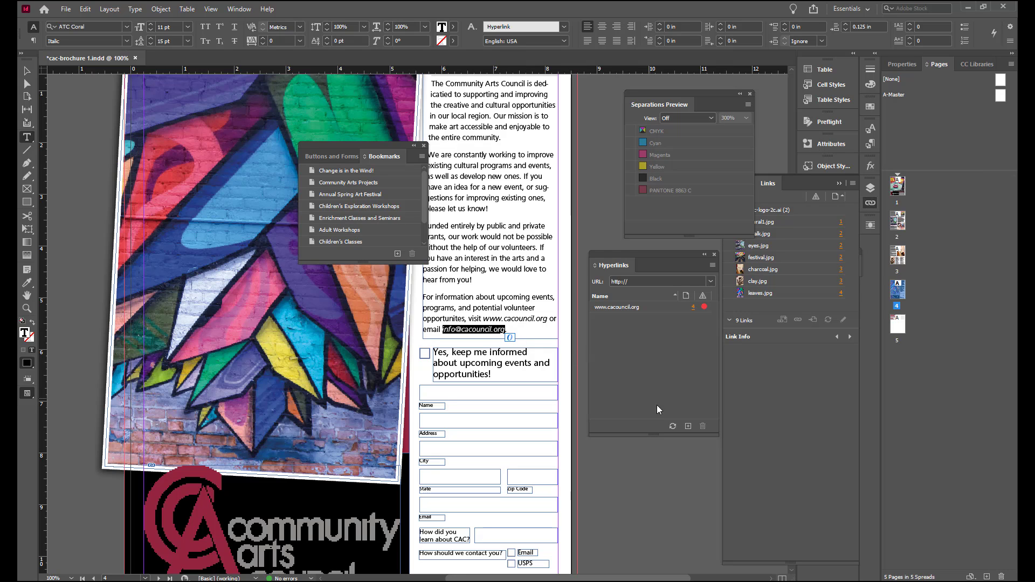
pyautogui.click(689, 426)
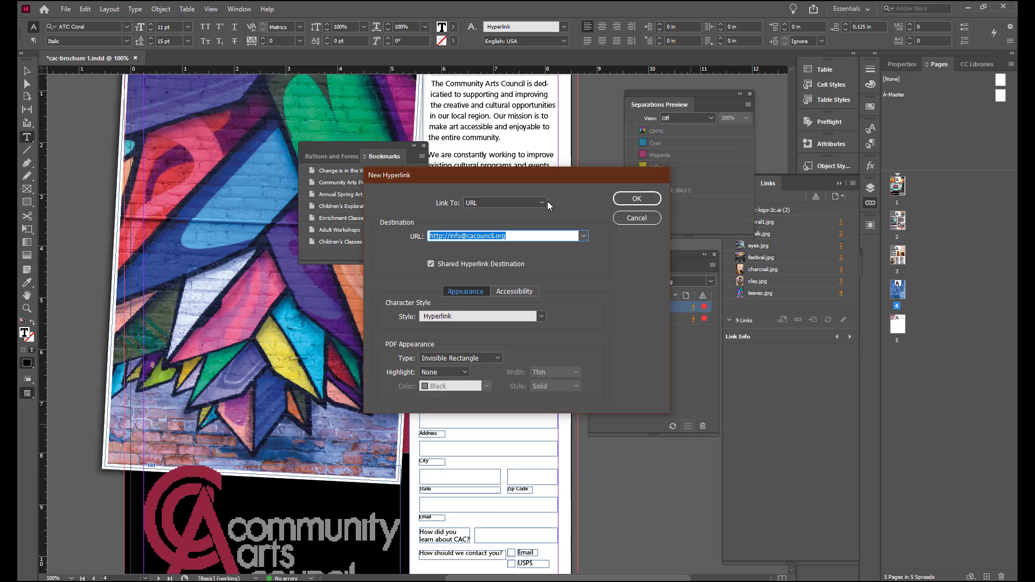
pyautogui.click(542, 202)
pyautogui.click(507, 236)
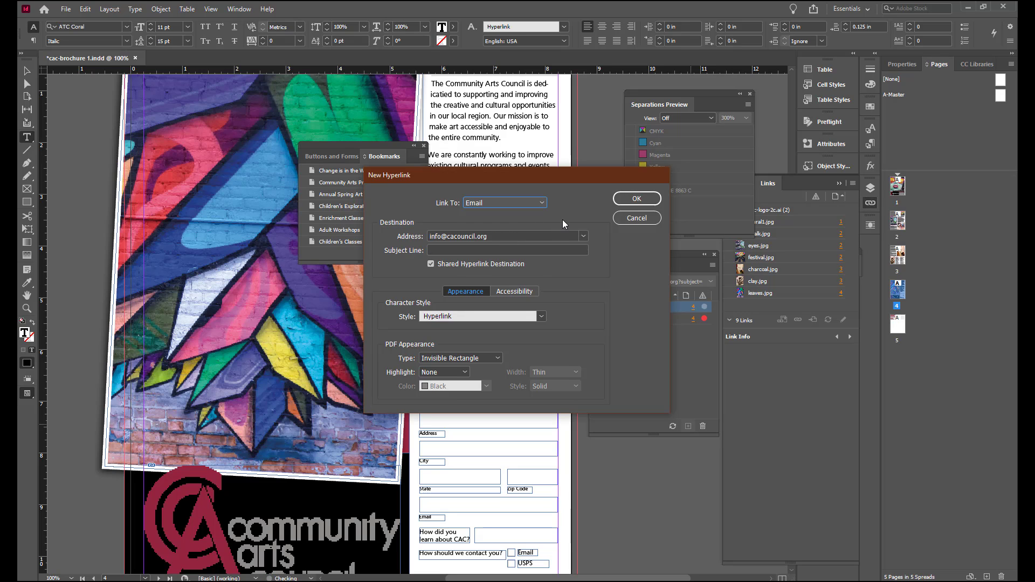
pyautogui.click(489, 251)
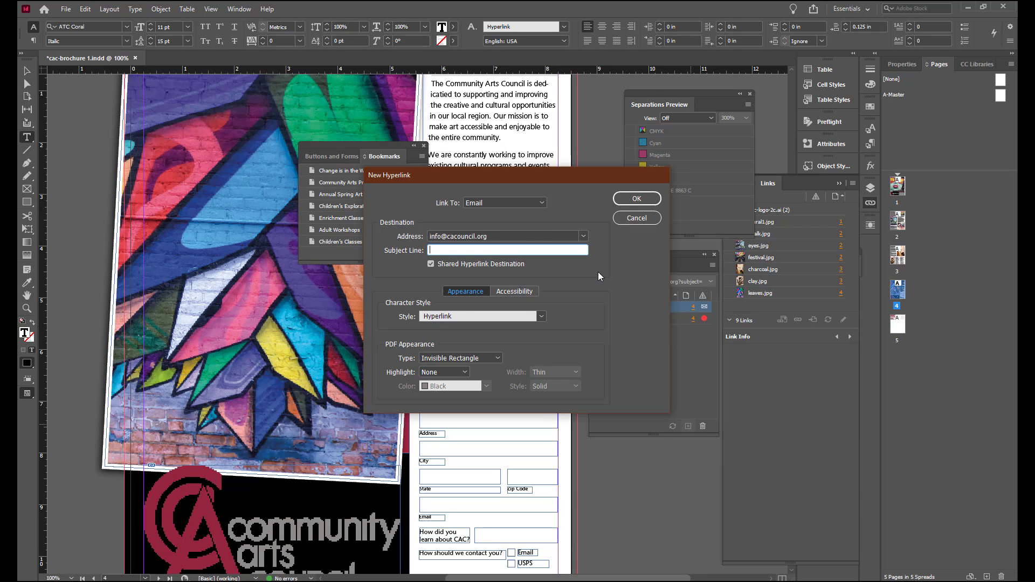
pyautogui.write('Re: CAC Spring Brochure')
pyautogui.click(639, 199)
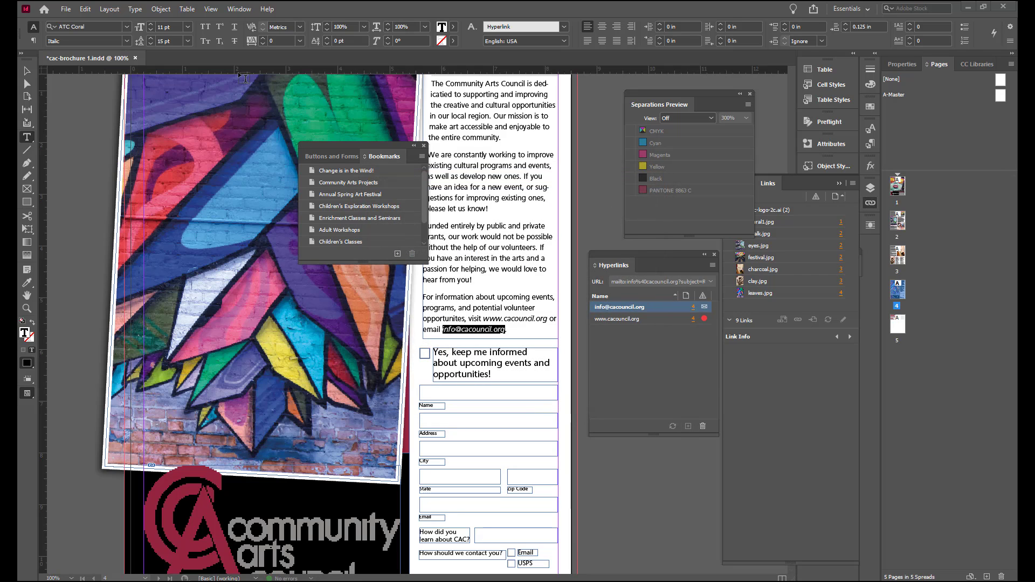
# Step: Convert the form box for the Name entry into a text field named "Name"
pyautogui.click(239, 10)
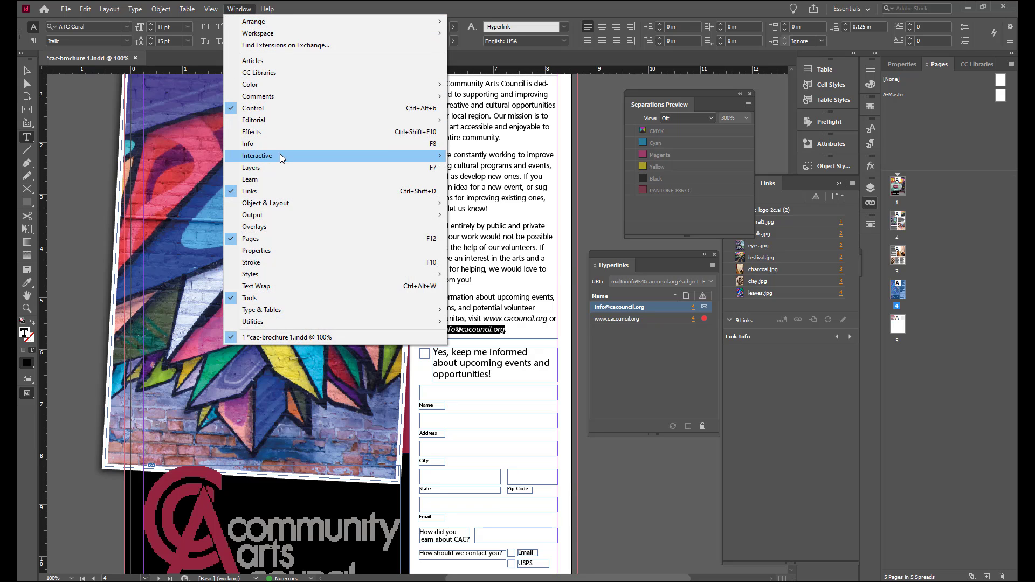
pyautogui.moveTo(281, 156)
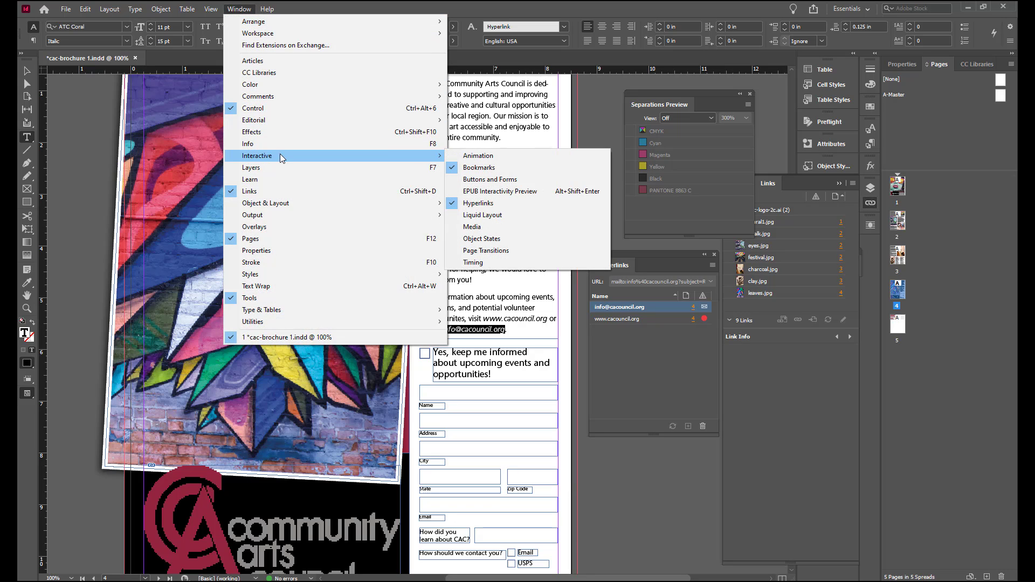
pyautogui.click(496, 179)
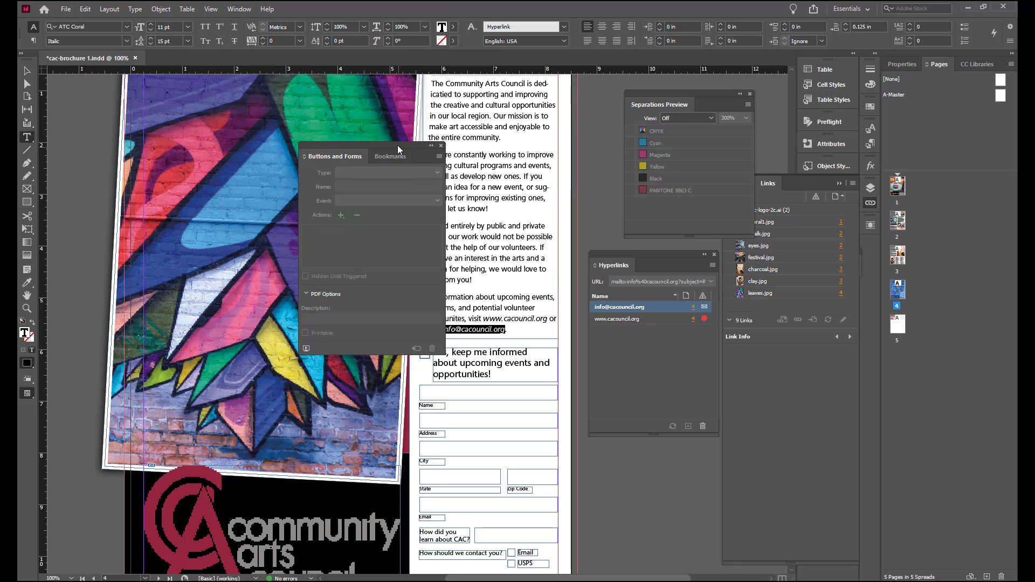
pyautogui.moveTo(397, 145); pyautogui.dragTo(742, 142)
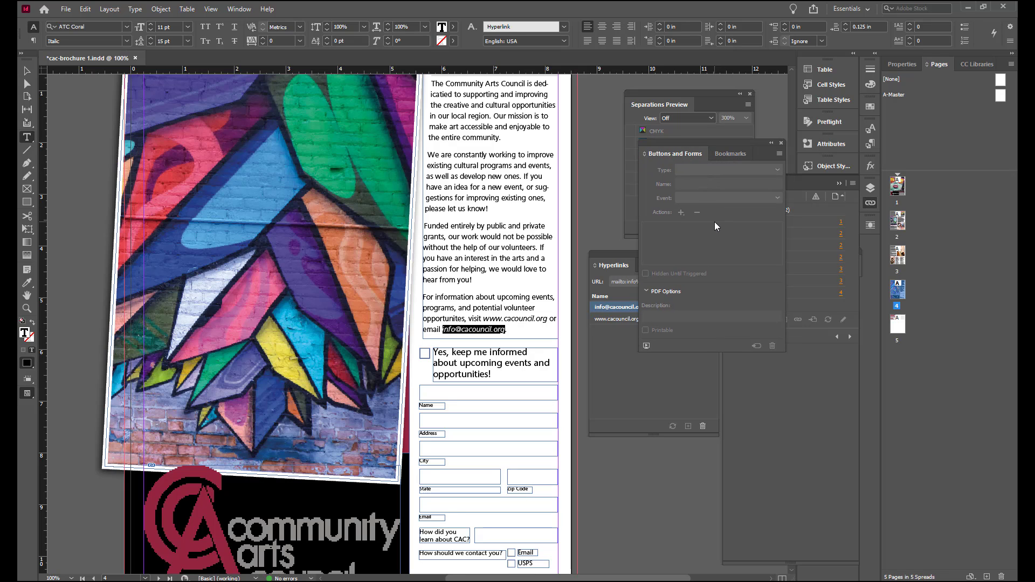
pyautogui.click(463, 394)
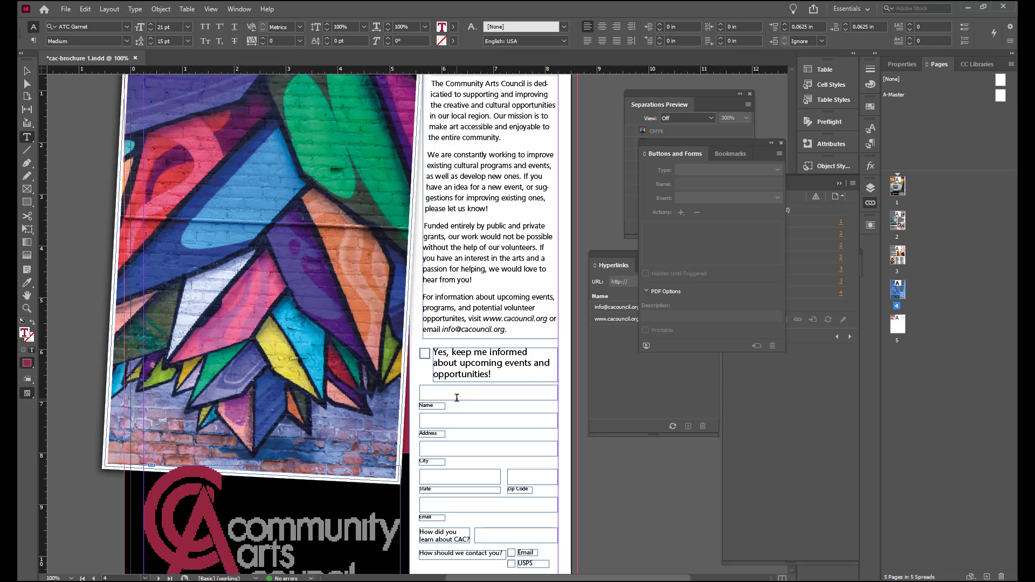
pyautogui.press('Escape')
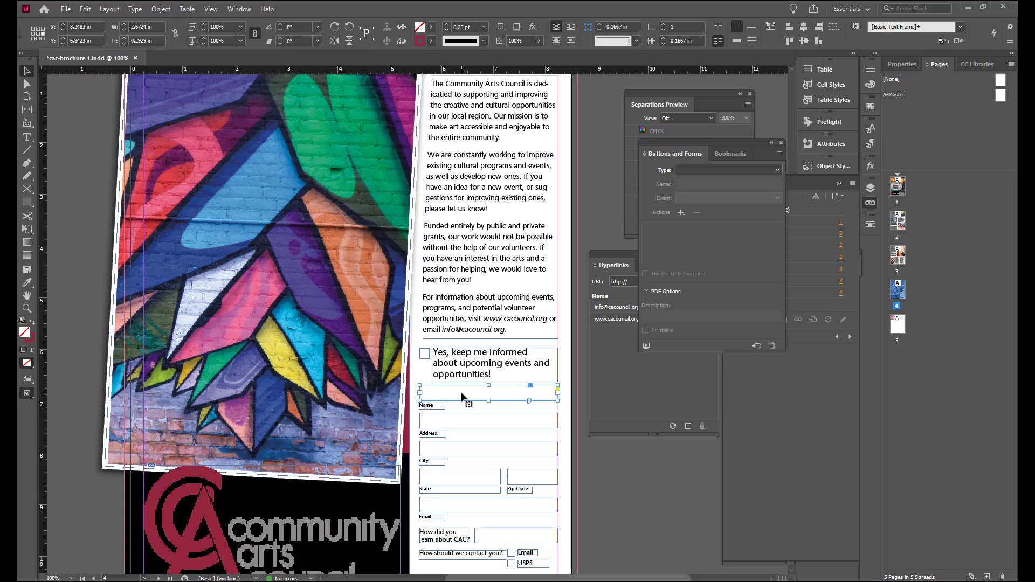
pyautogui.click(778, 169)
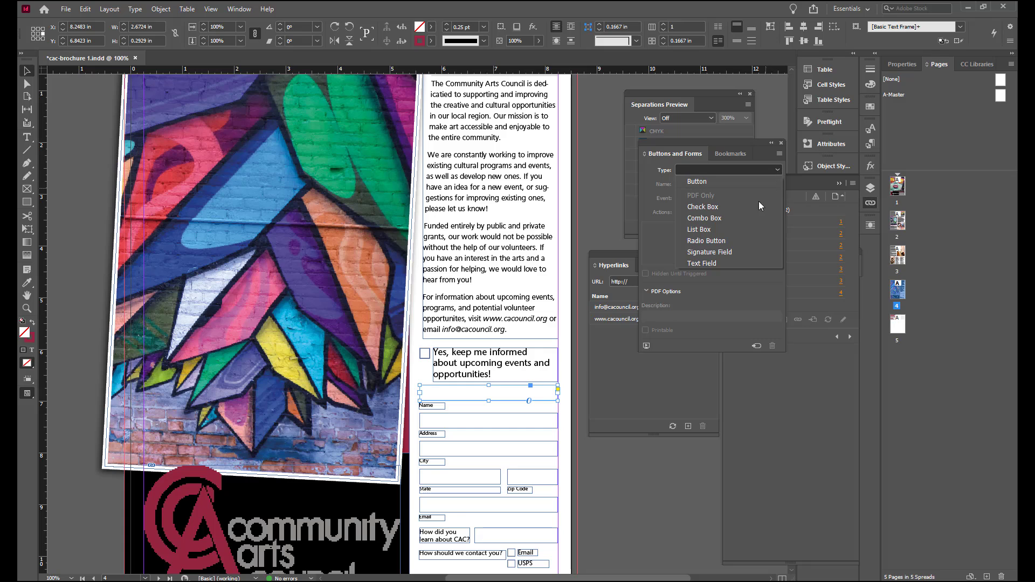
pyautogui.click(725, 263)
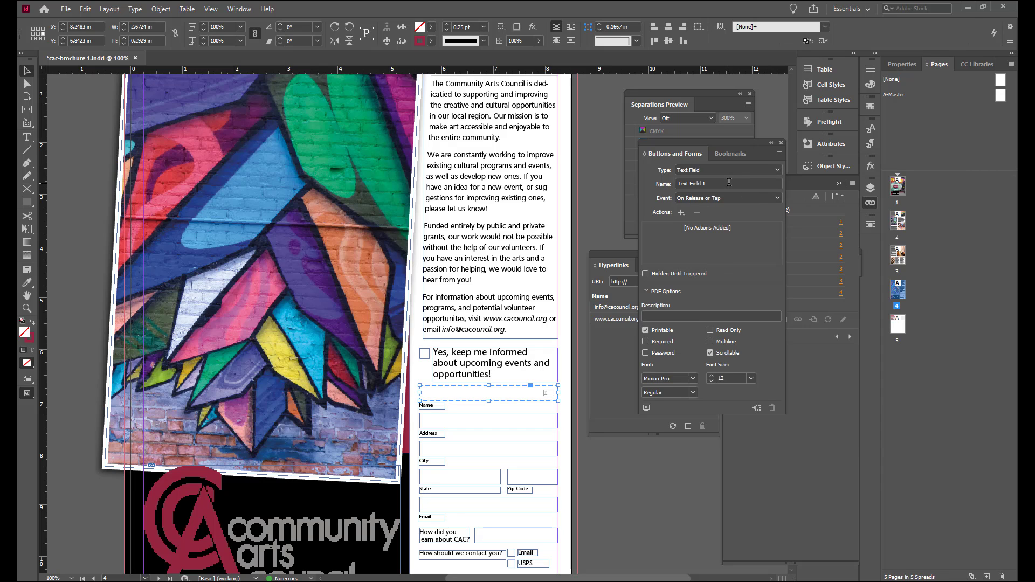
pyautogui.moveTo(729, 183); pyautogui.dragTo(660, 193)
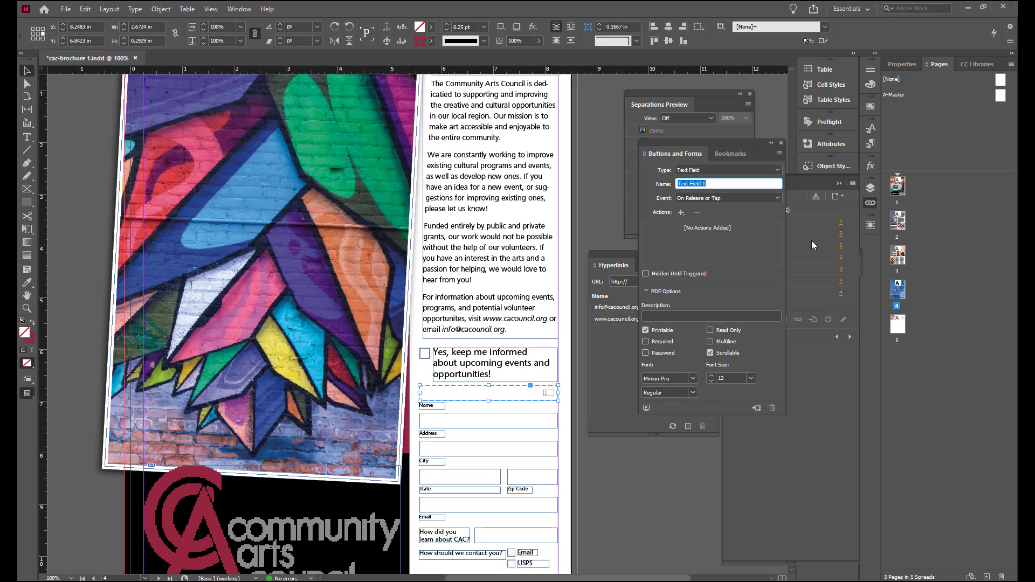
pyautogui.write('Name')
pyautogui.click(646, 341)
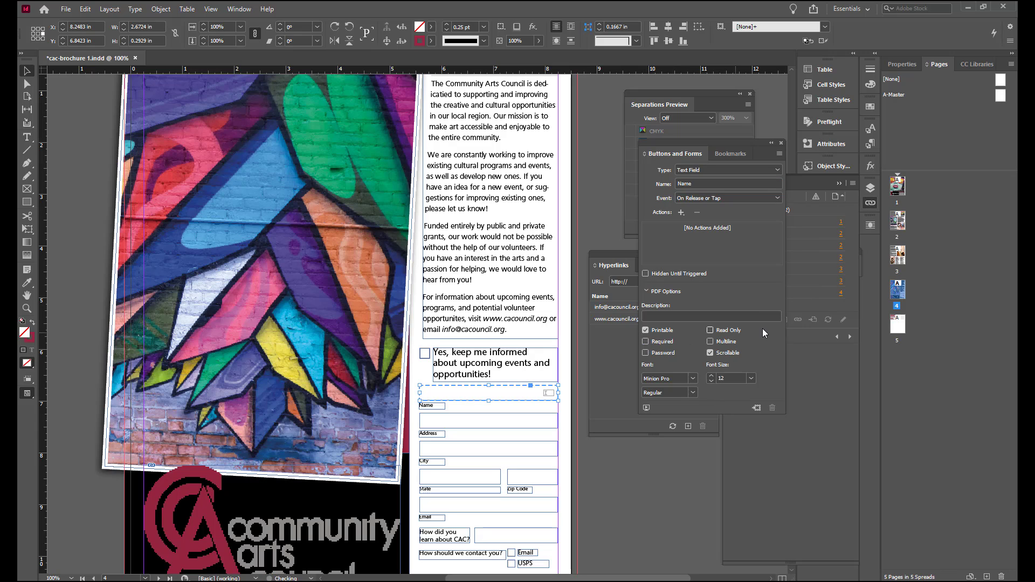
pyautogui.click(646, 341)
# Step: Convert the form box for the Address entry into a text field named "Address"
pyautogui.click(464, 427)
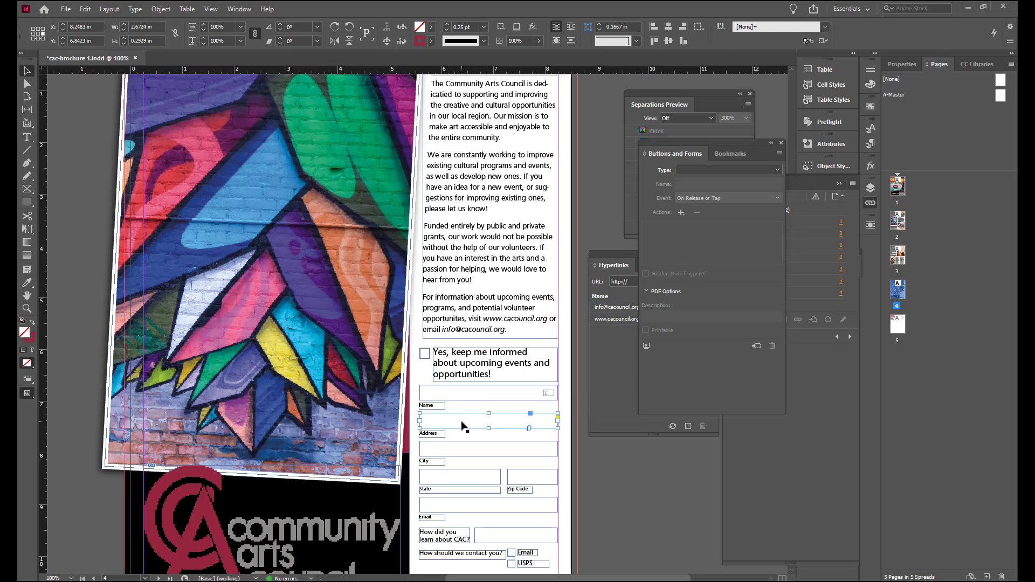
pyautogui.click(775, 169)
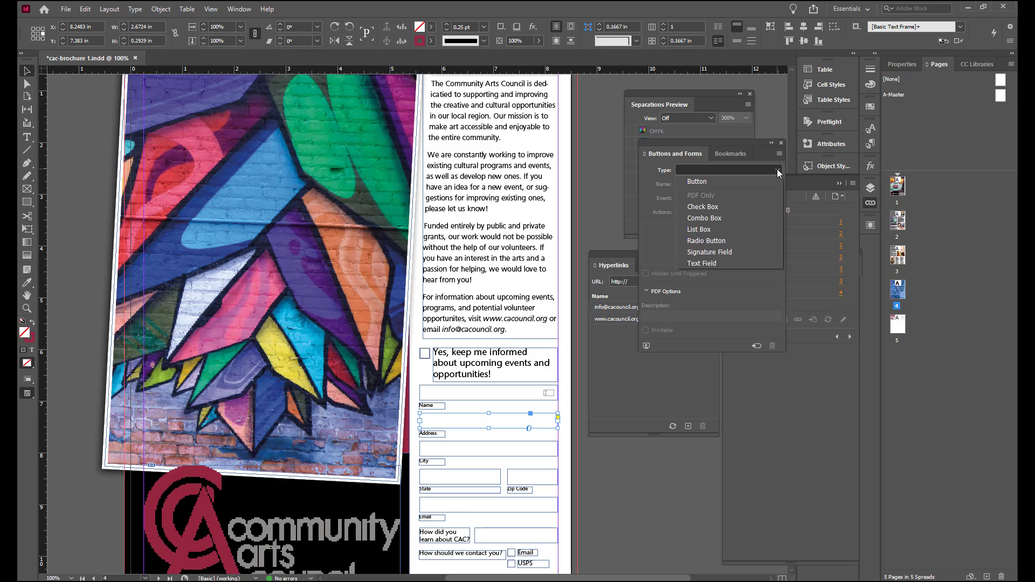
pyautogui.click(715, 262)
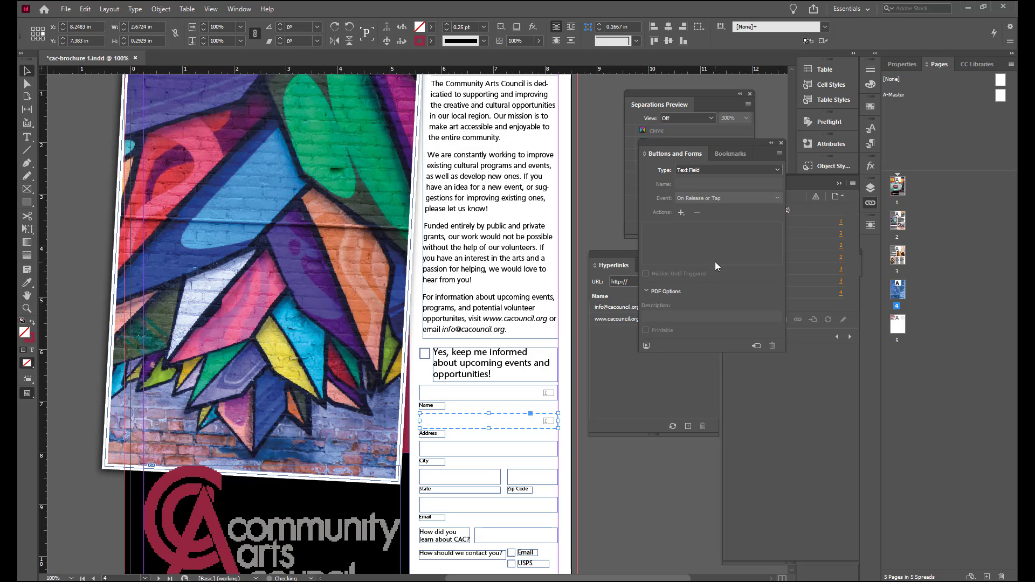
pyautogui.click(713, 180)
pyautogui.moveTo(713, 180); pyautogui.dragTo(655, 183)
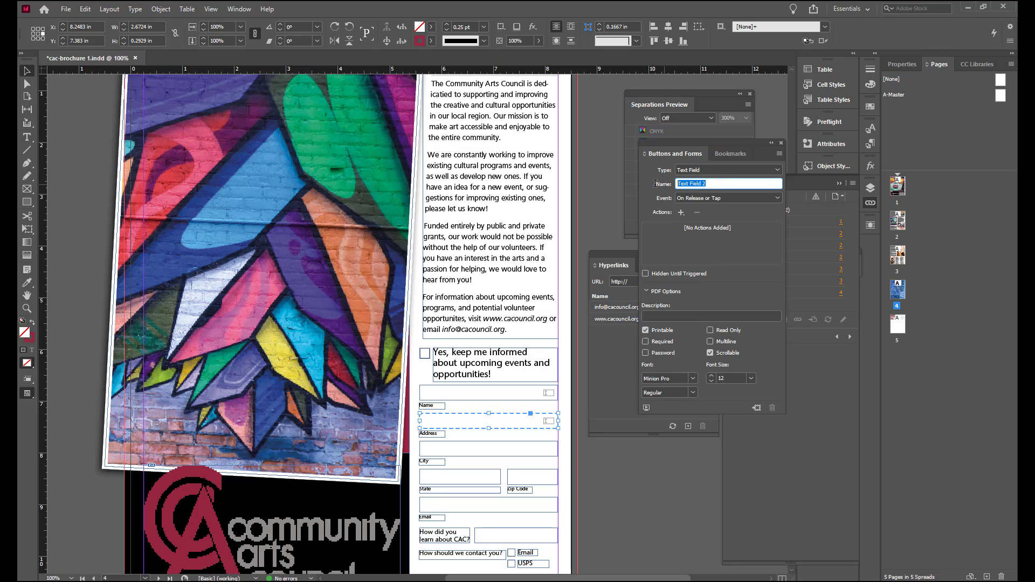
pyautogui.write('Address')
pyautogui.click(646, 342)
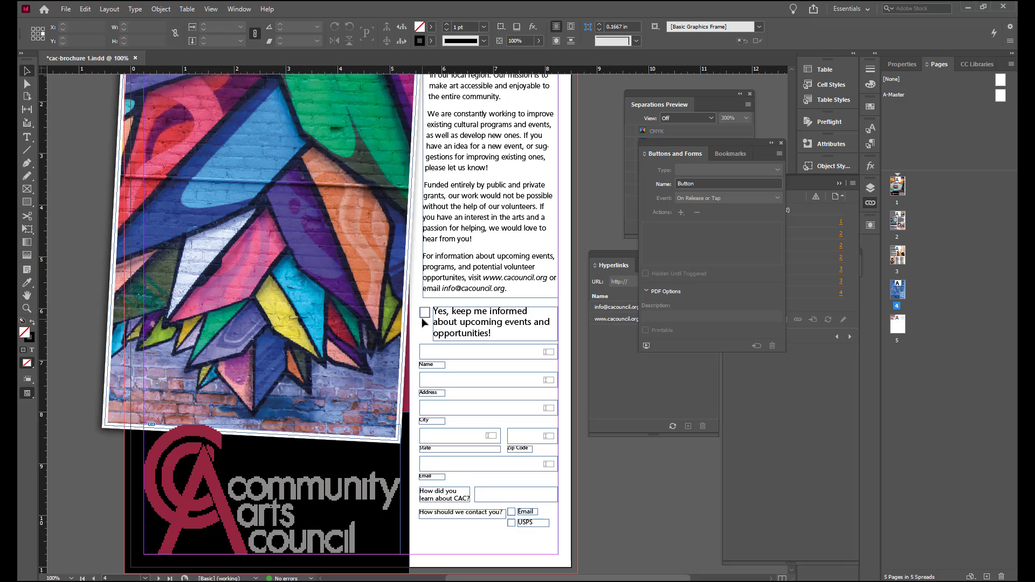
# Step: Convert the box beside "Yes, keep me informed" into a radio button named "Add to Mailing List"
pyautogui.click(423, 321)
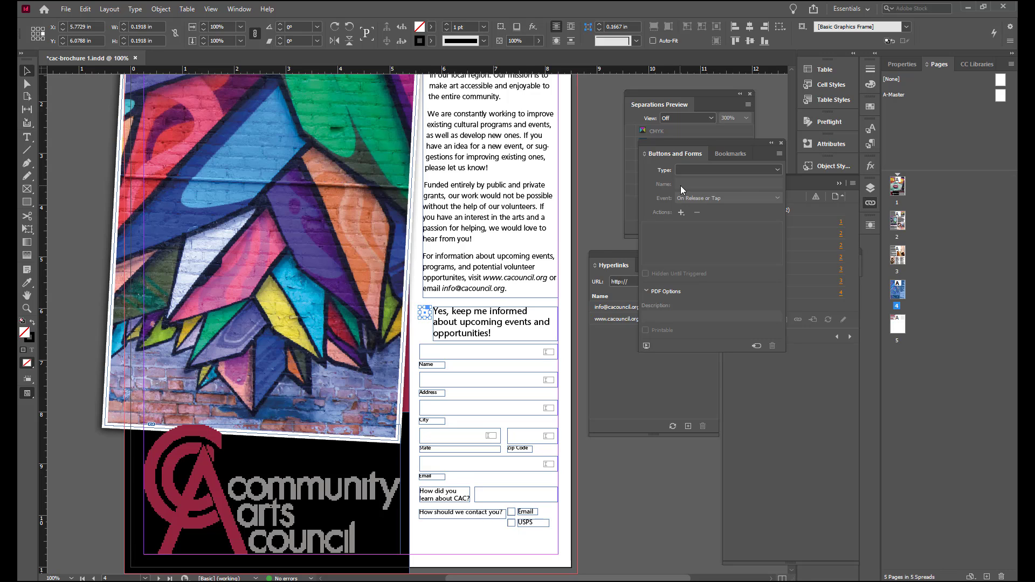
pyautogui.click(778, 170)
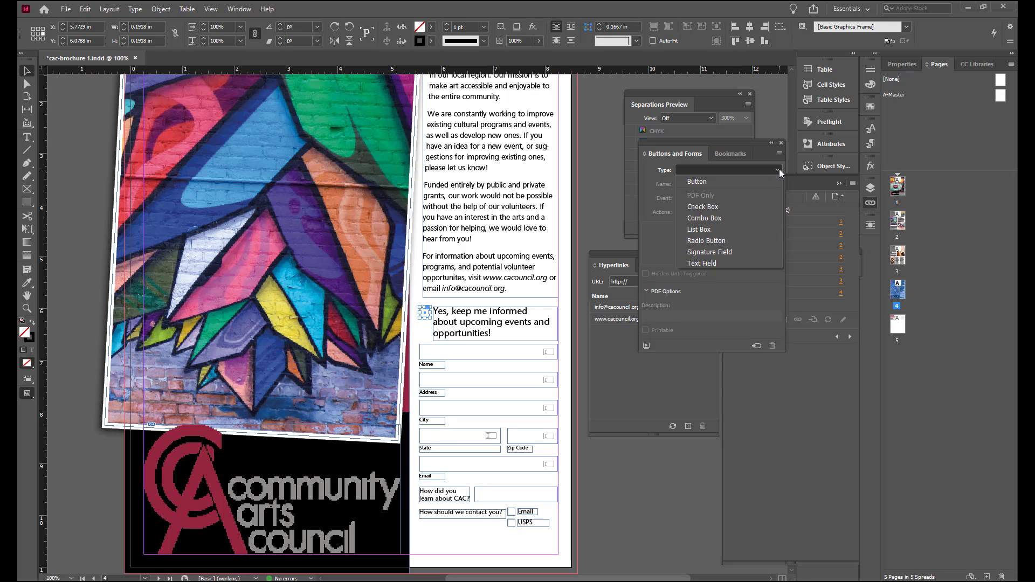
pyautogui.click(727, 241)
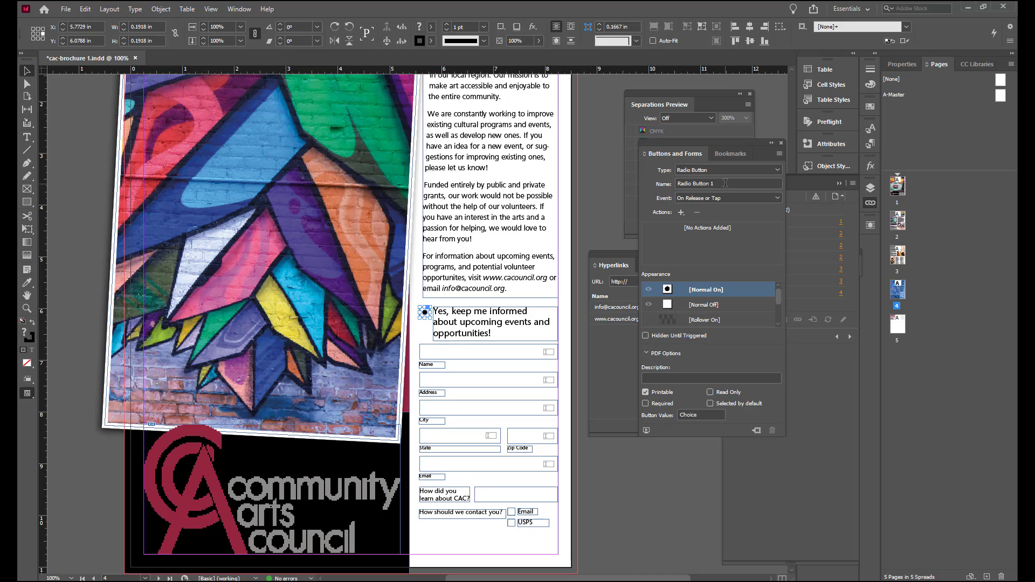
pyautogui.click(725, 183)
pyautogui.moveTo(726, 184); pyautogui.dragTo(664, 193)
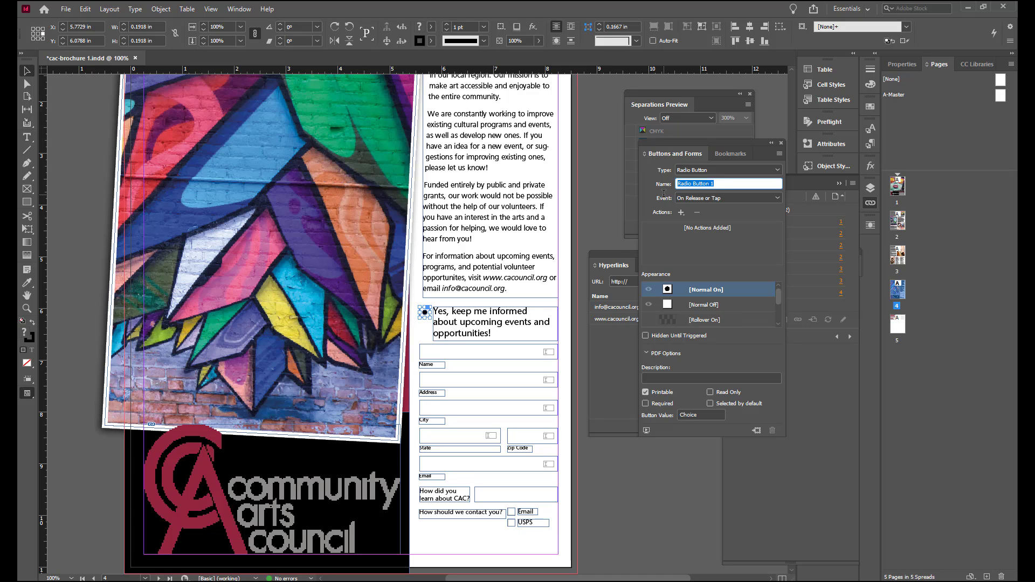
pyautogui.write('Add to Mailing List')
pyautogui.click(589, 238)
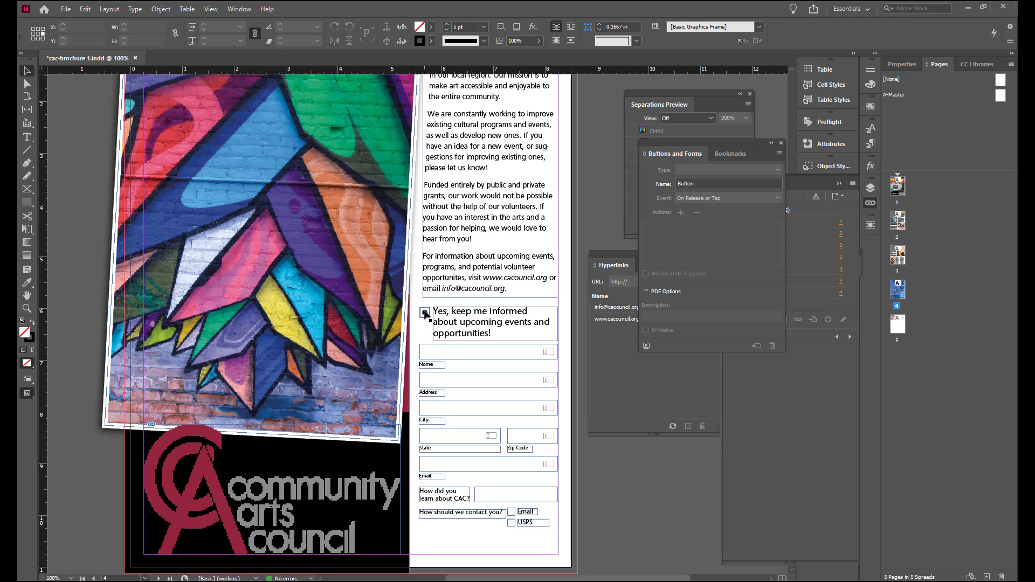
# Step: Fill and stroke the radio button's Normal On circle with PANTONE 8863 C
pyautogui.click(425, 313)
pyautogui.click(699, 290)
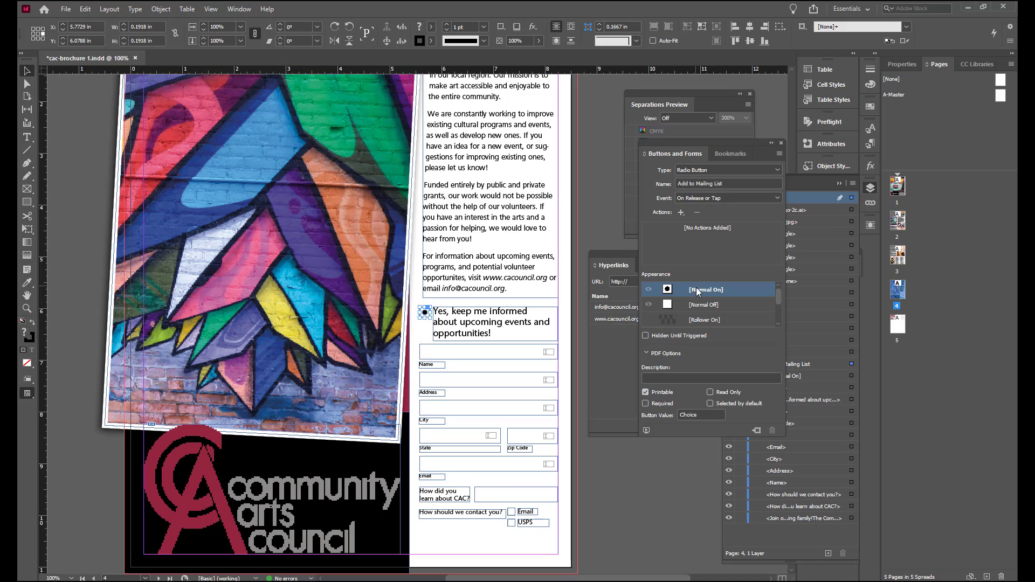
pyautogui.moveTo(725, 138); pyautogui.dragTo(693, 131)
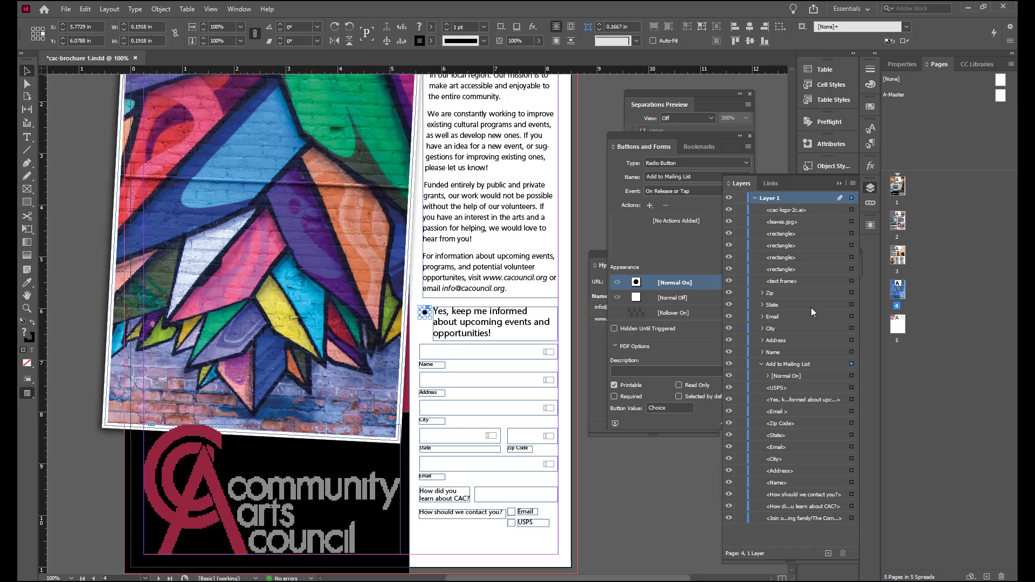
pyautogui.click(768, 376)
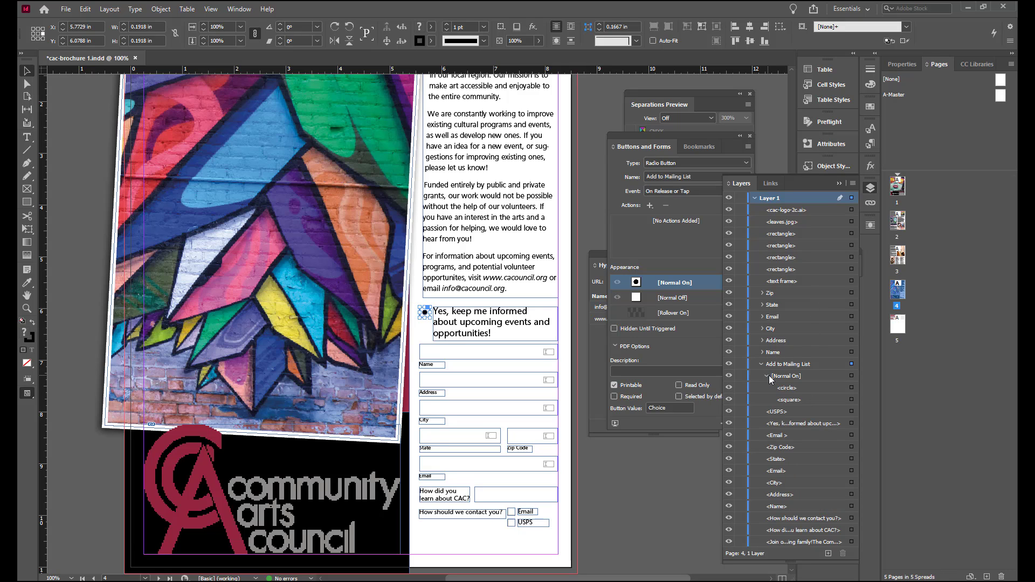
pyautogui.click(851, 388)
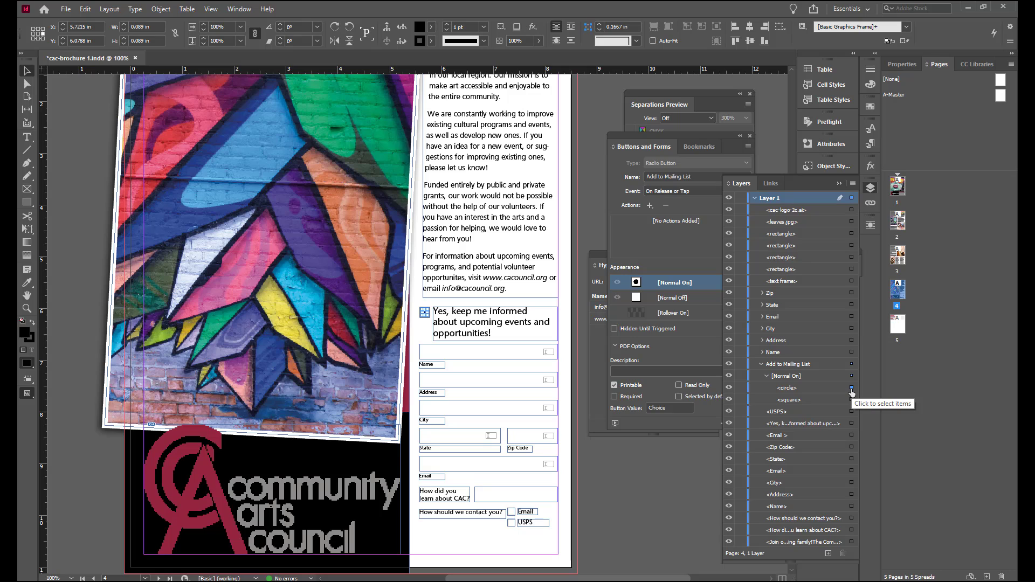
pyautogui.click(904, 64)
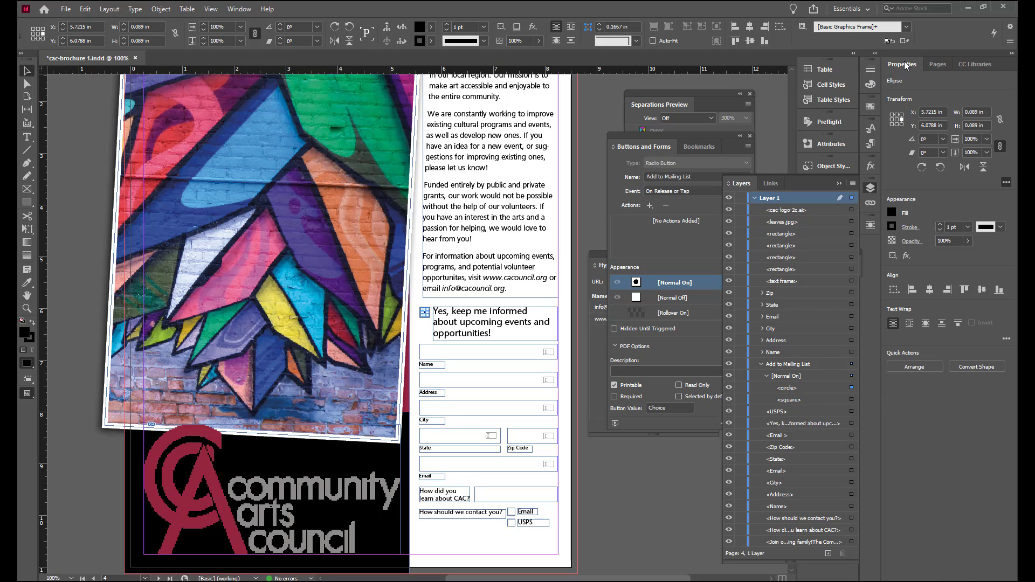
pyautogui.click(895, 211)
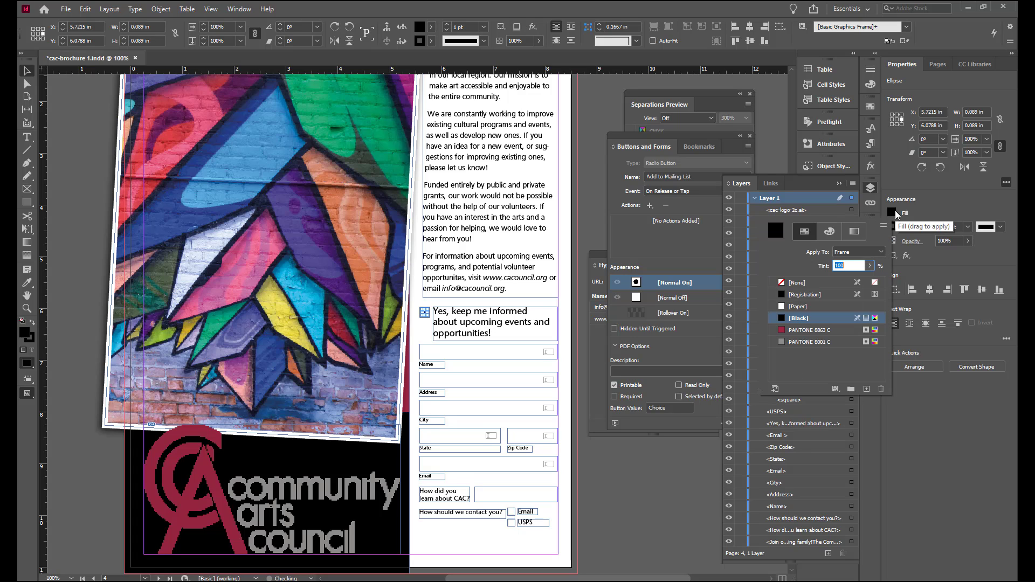
pyautogui.click(803, 330)
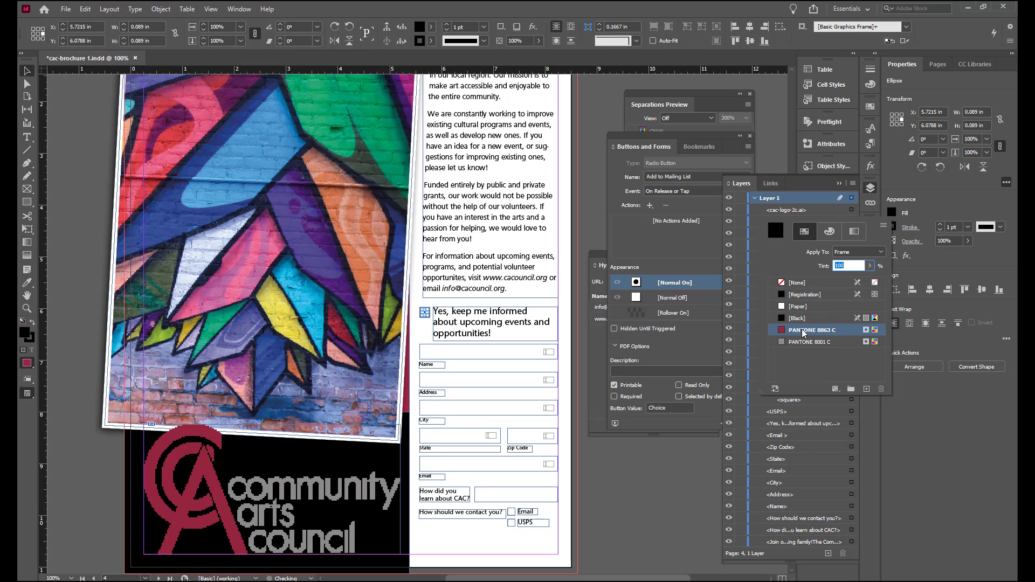
pyautogui.click(895, 227)
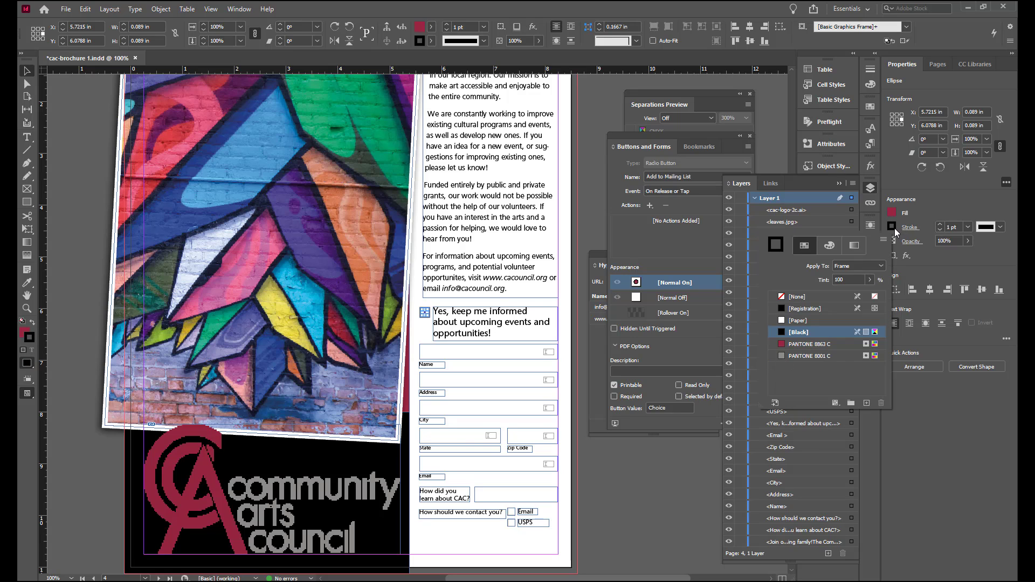
pyautogui.click(812, 346)
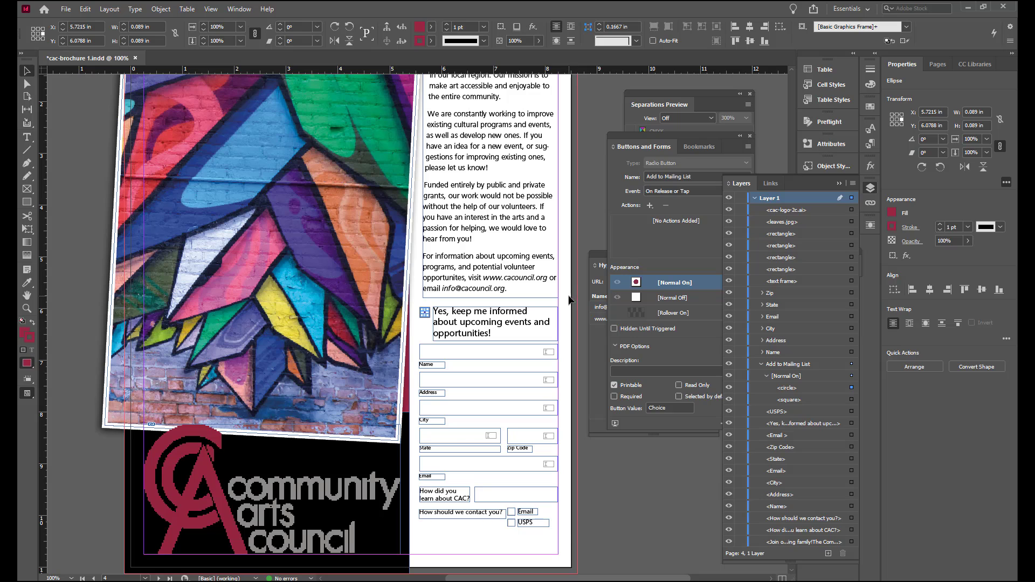
pyautogui.press('Escape')
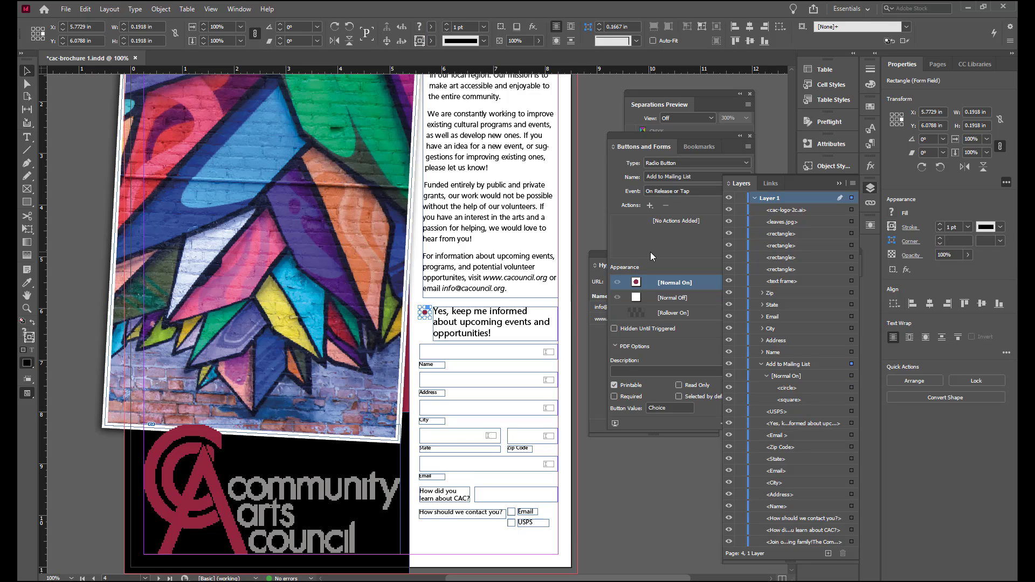
# Step: Review the radio button's Normal Off appearance and its PDF options
pyautogui.click(675, 303)
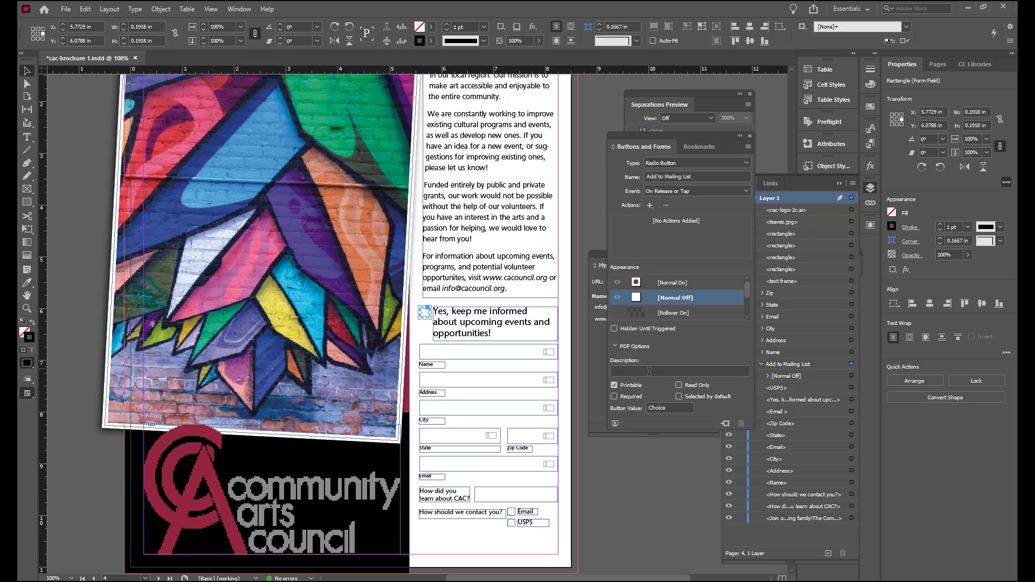
pyautogui.click(614, 396)
pyautogui.doubleClick(674, 409)
# Step: Convert the box beside "How did you learn about CAC?" into a combo box named "Source"
pyautogui.click(494, 493)
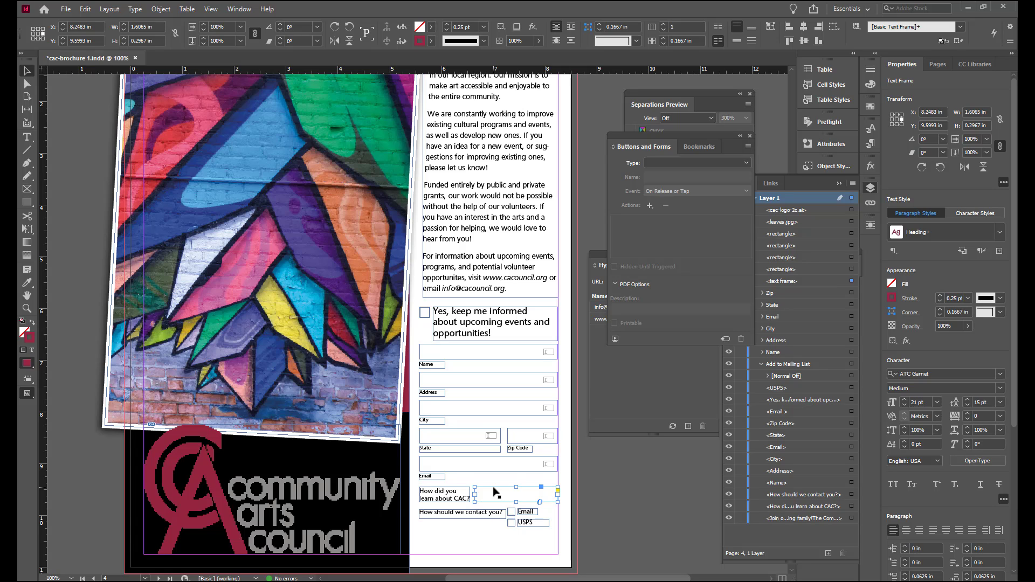
pyautogui.click(748, 162)
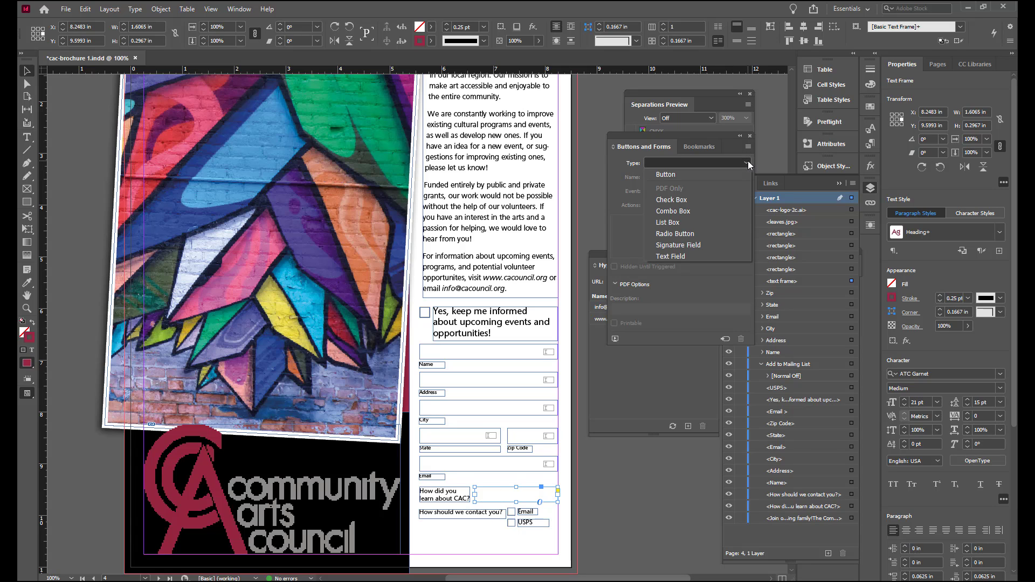
pyautogui.click(704, 211)
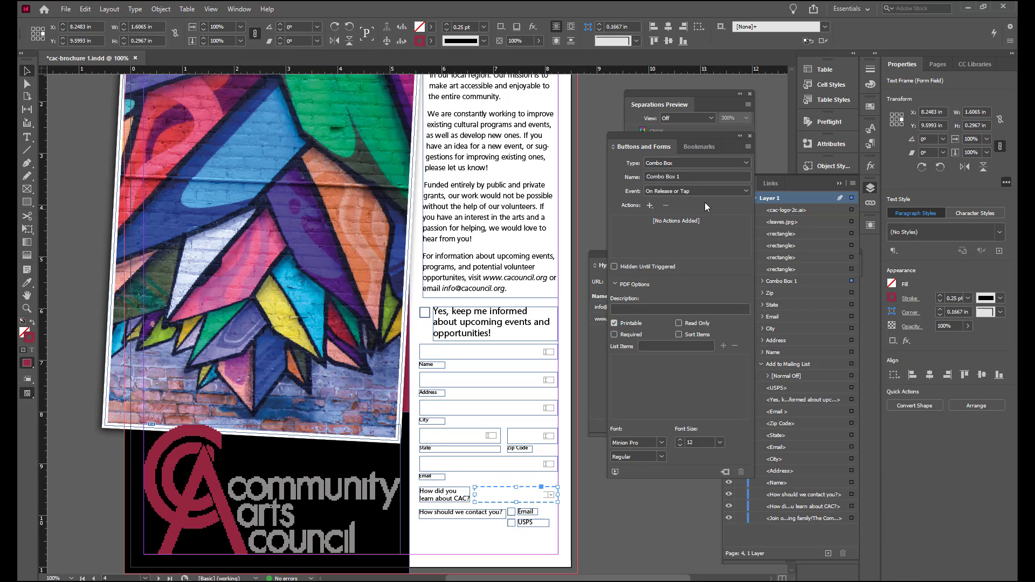
pyautogui.moveTo(702, 173); pyautogui.dragTo(627, 176)
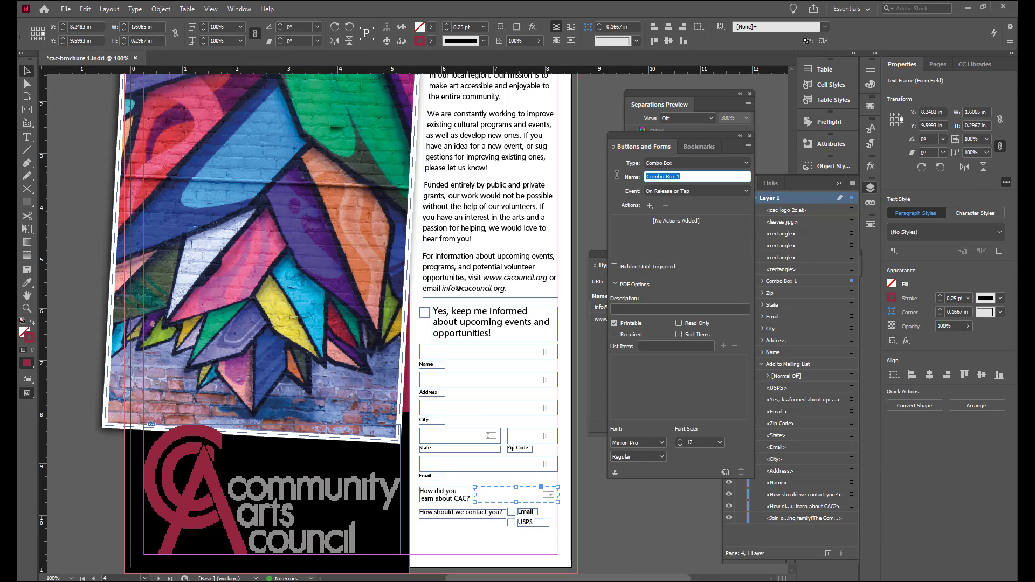
pyautogui.write('Source')
# Step: Add the list items Direct Mail, City Employee, Social Media, Email and Friend/Family to the combo box
pyautogui.click(649, 346)
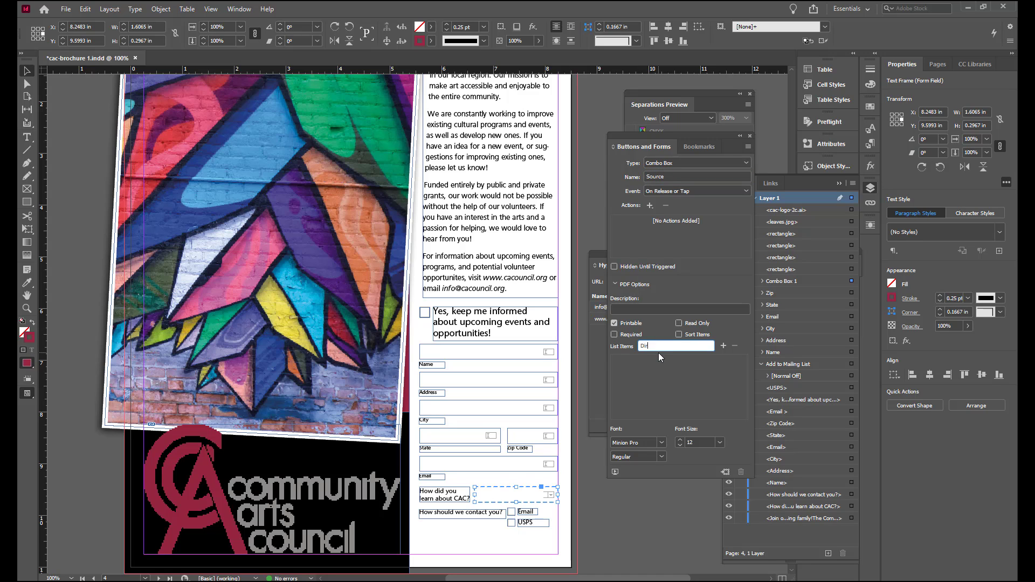
pyautogui.write('Direct Mail')
pyautogui.click(721, 346)
pyautogui.write('City Empl')
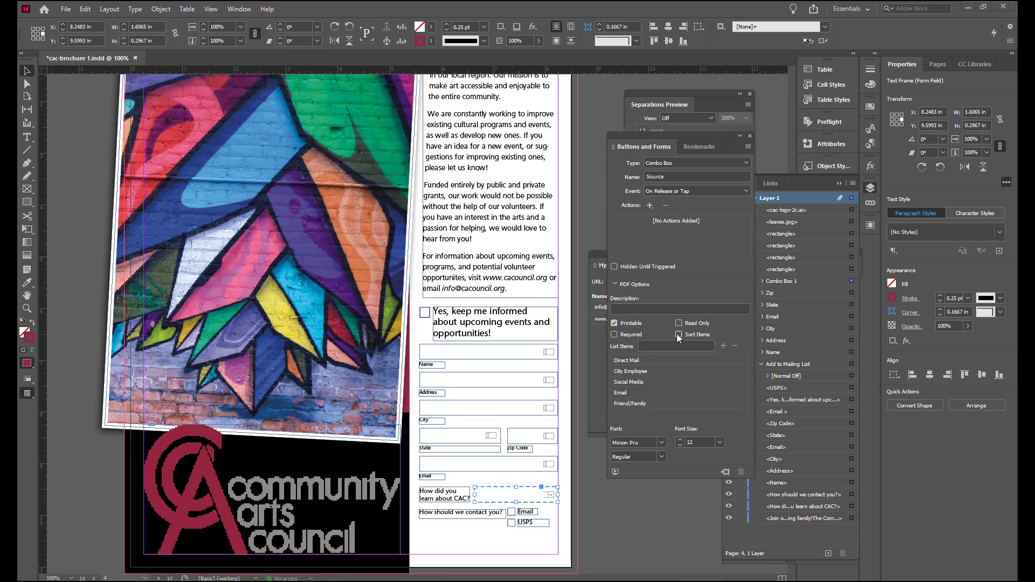
# Step: Add a "Select One..." list item and move it to the top of the combo box list
pyautogui.click(679, 335)
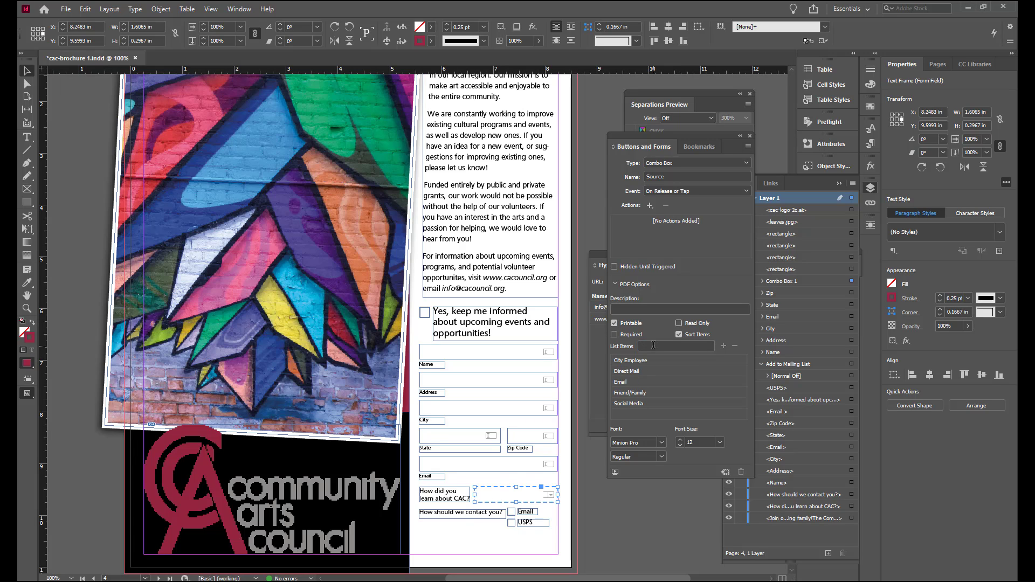
pyautogui.click(654, 345)
pyautogui.write('Select One...')
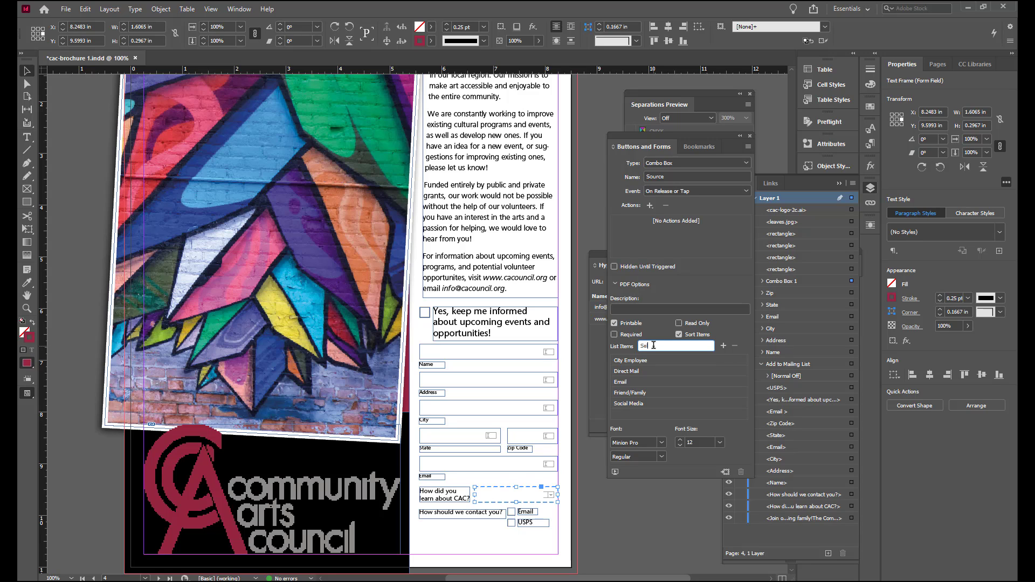
pyautogui.click(724, 345)
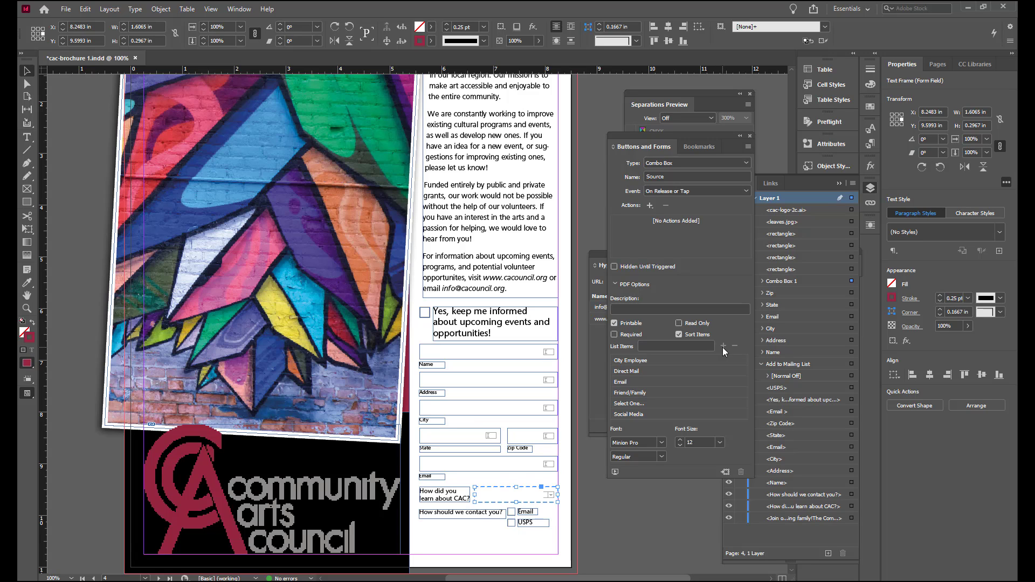
pyautogui.click(679, 335)
pyautogui.click(650, 403)
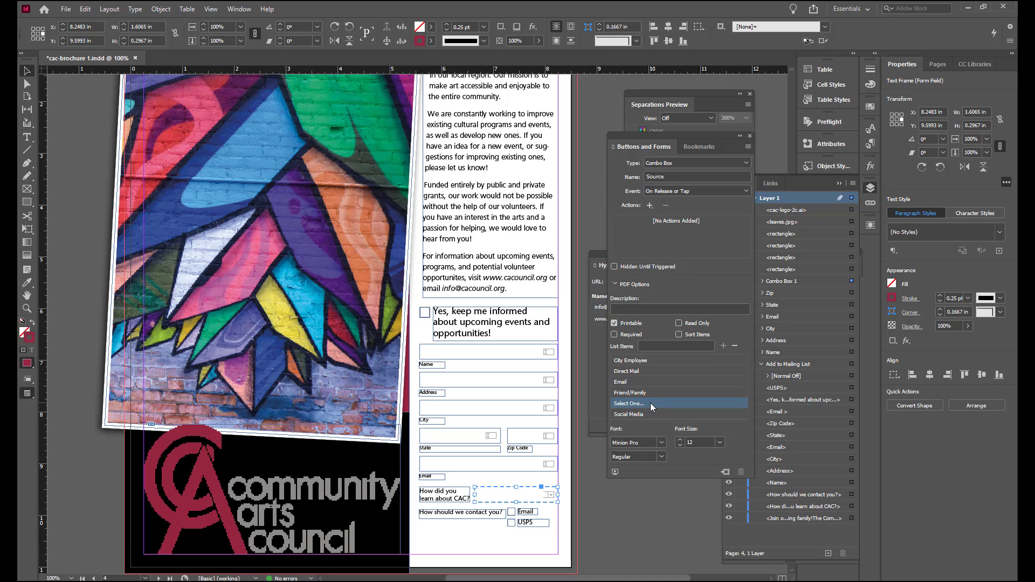
pyautogui.moveTo(650, 403); pyautogui.dragTo(654, 357)
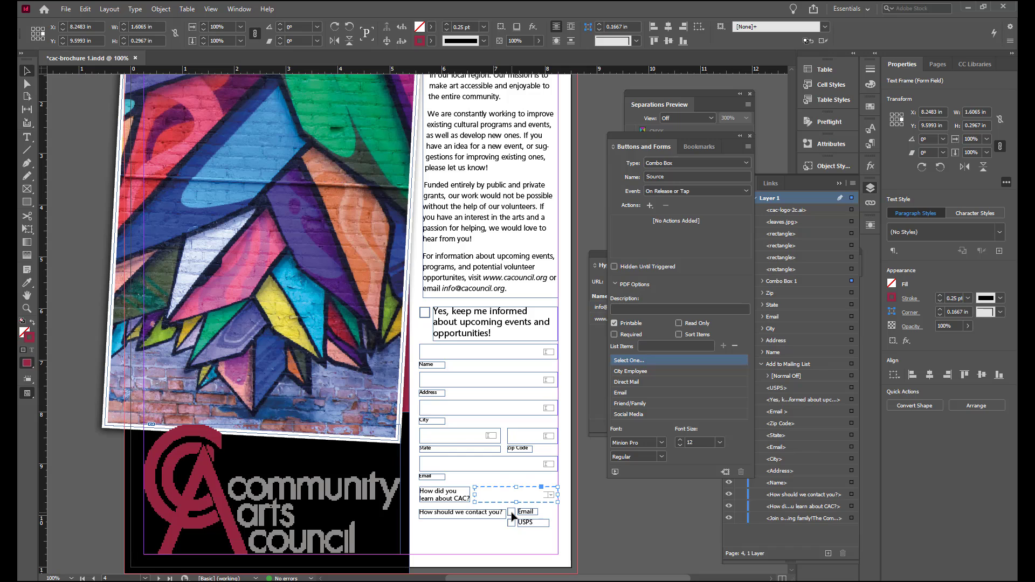
# Step: Convert the box beside Email into a check box and select its Normal Off appearance
pyautogui.click(512, 516)
pyautogui.click(745, 162)
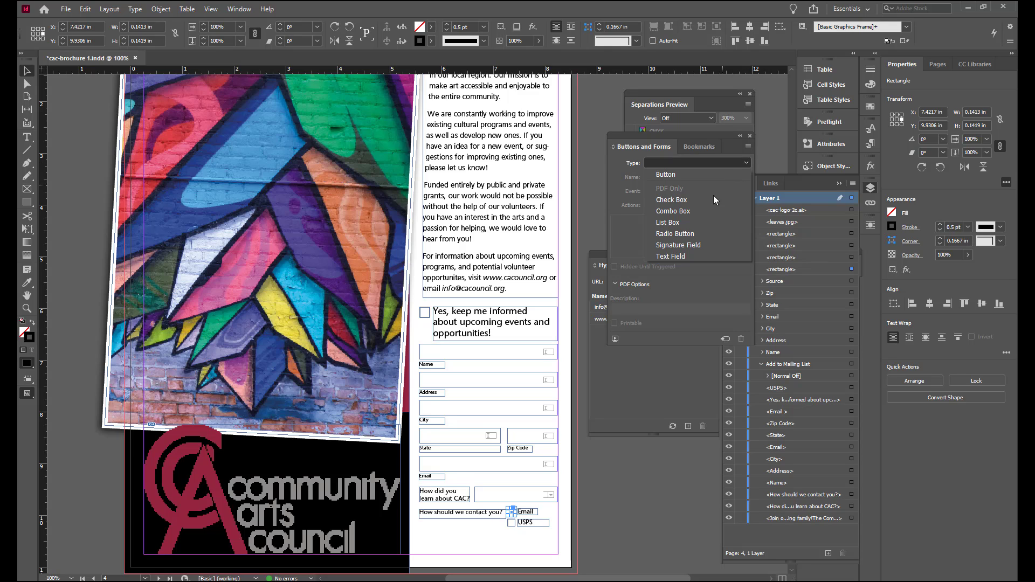
pyautogui.click(699, 201)
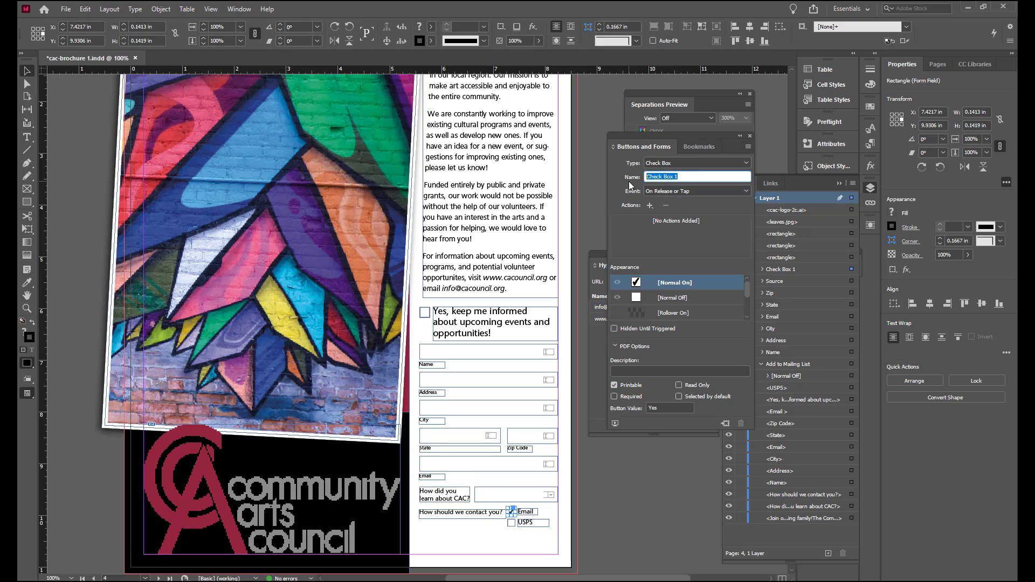
pyautogui.write('Send Email')
pyautogui.click(670, 299)
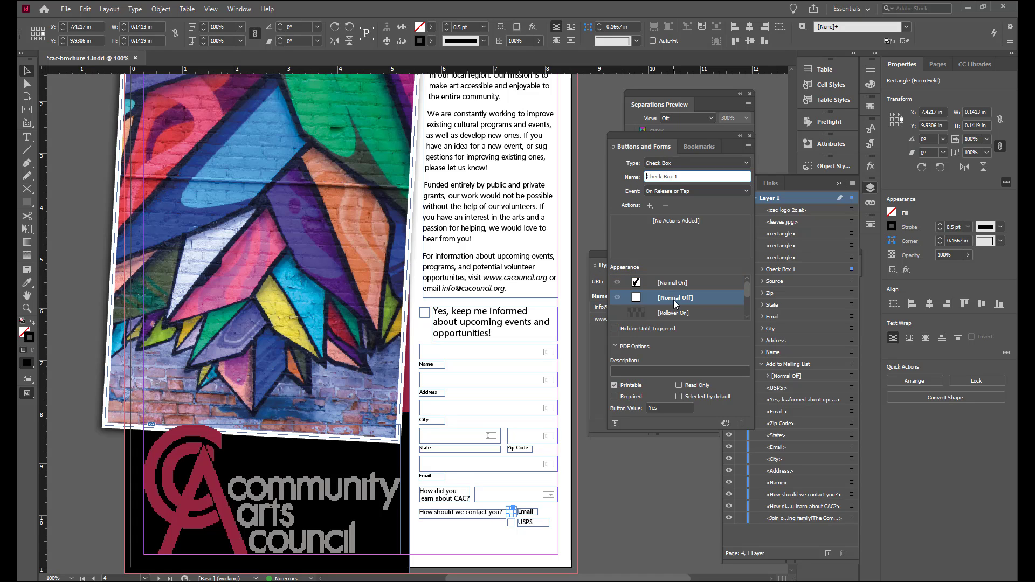
# Step: Convert the box beside USPS into a radio button and select its Normal Off appearance
pyautogui.click(511, 523)
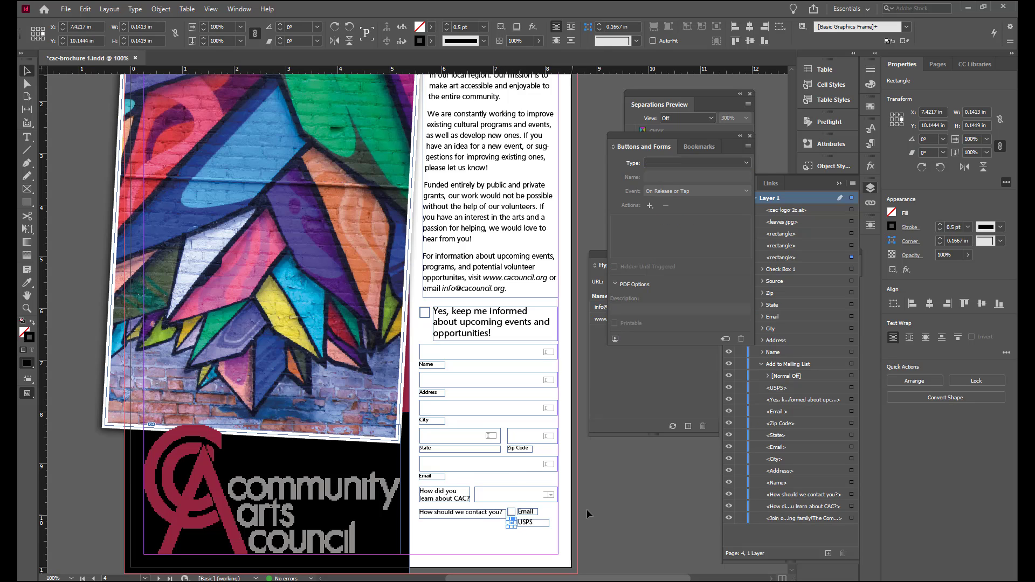
pyautogui.click(746, 164)
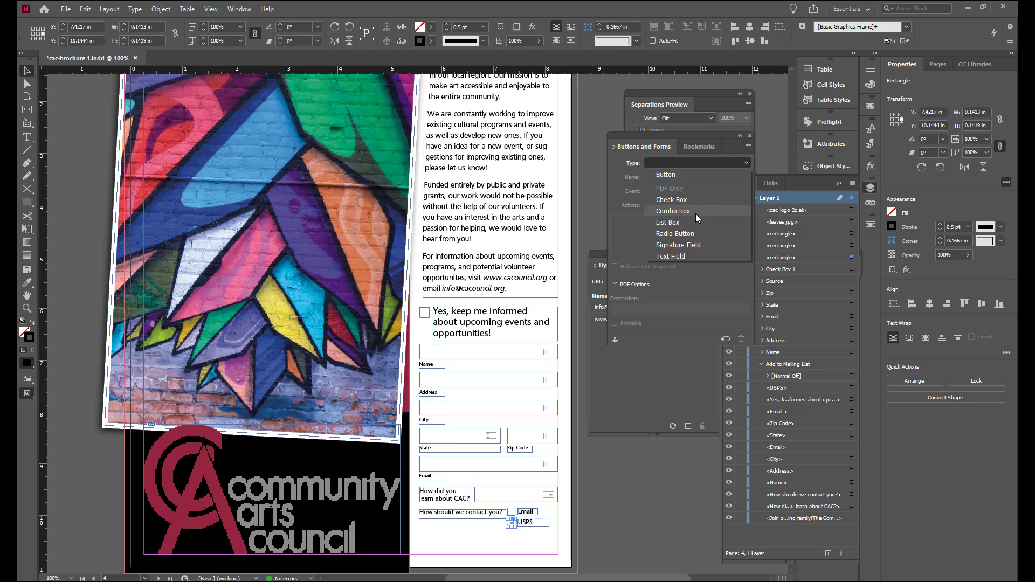
pyautogui.click(693, 233)
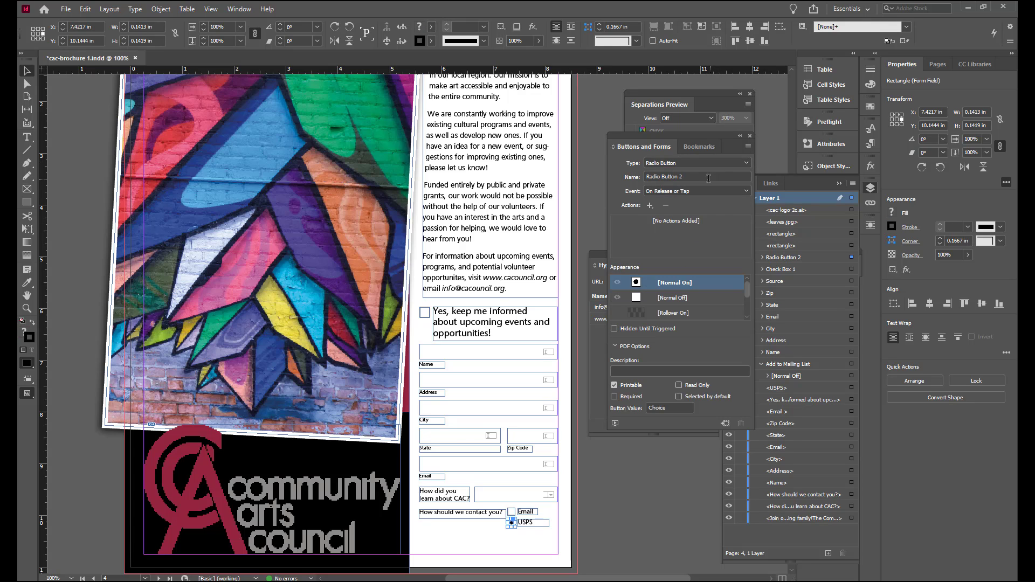
pyautogui.click(717, 177)
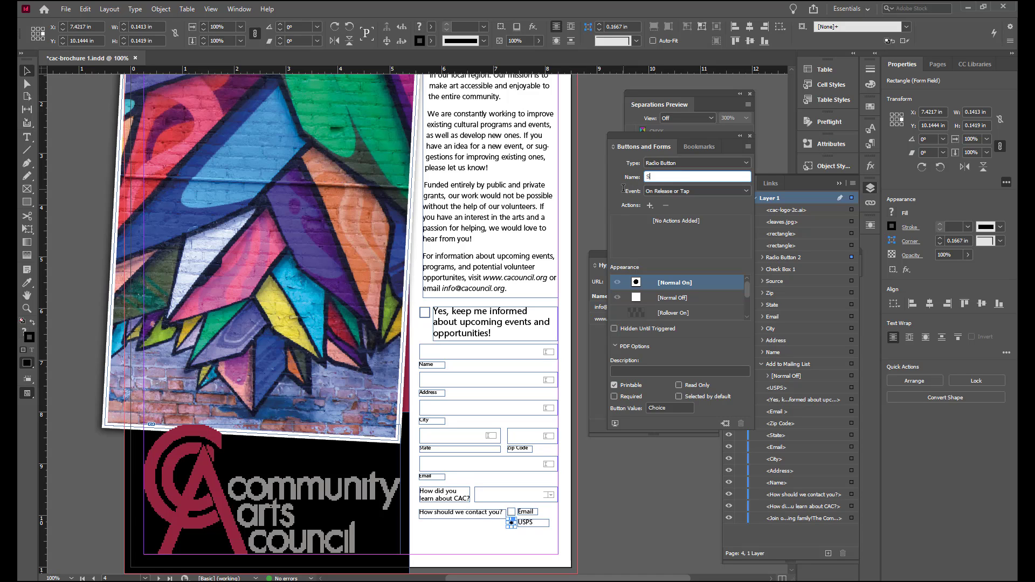
pyautogui.click(659, 299)
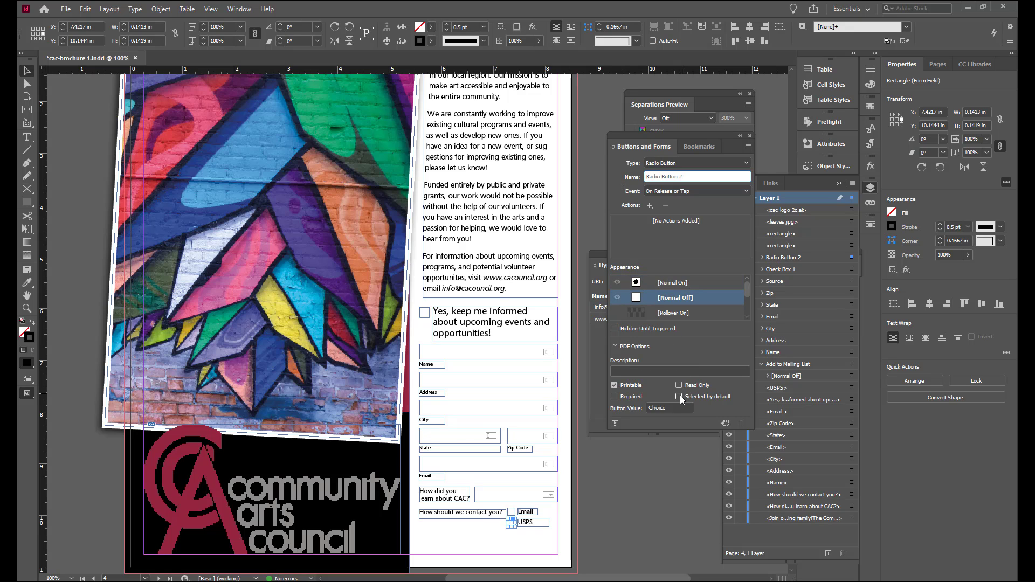
# Step: Place a sample button from the Sample Buttons And Forms library in the bottom-right corner of the form page
pyautogui.hotkey('ctrl', 'shift', 'a')
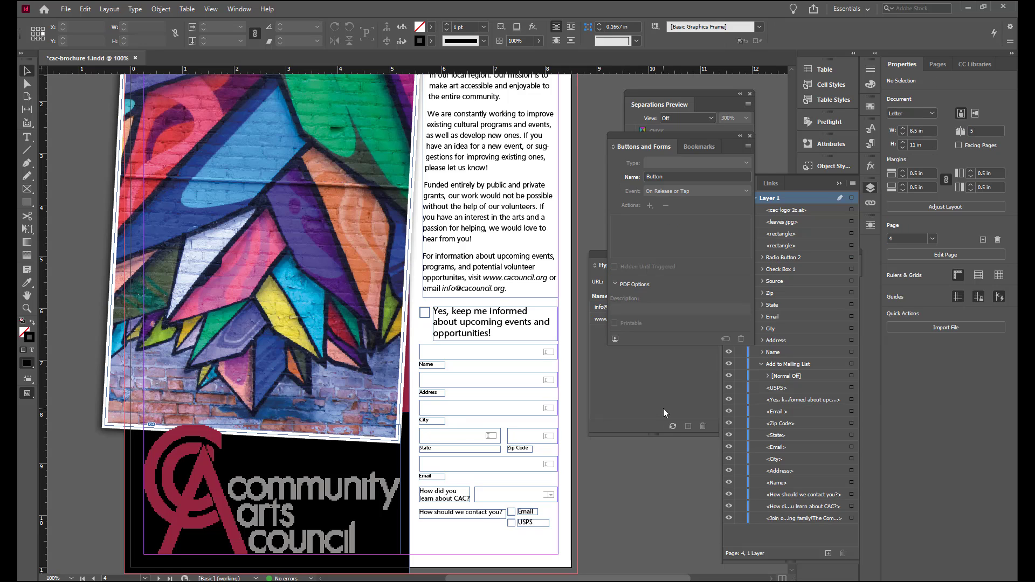
pyautogui.click(747, 147)
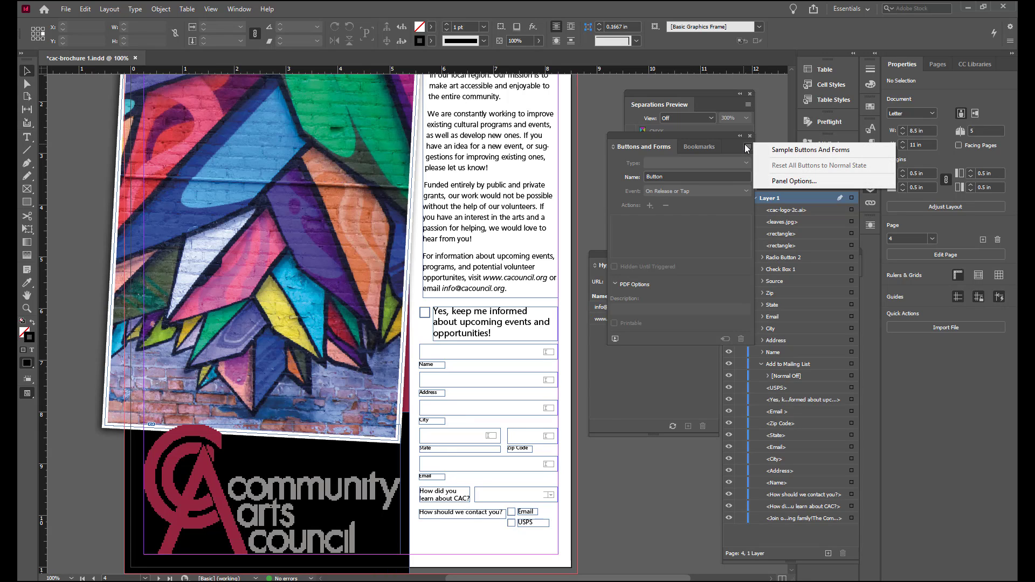
pyautogui.click(770, 150)
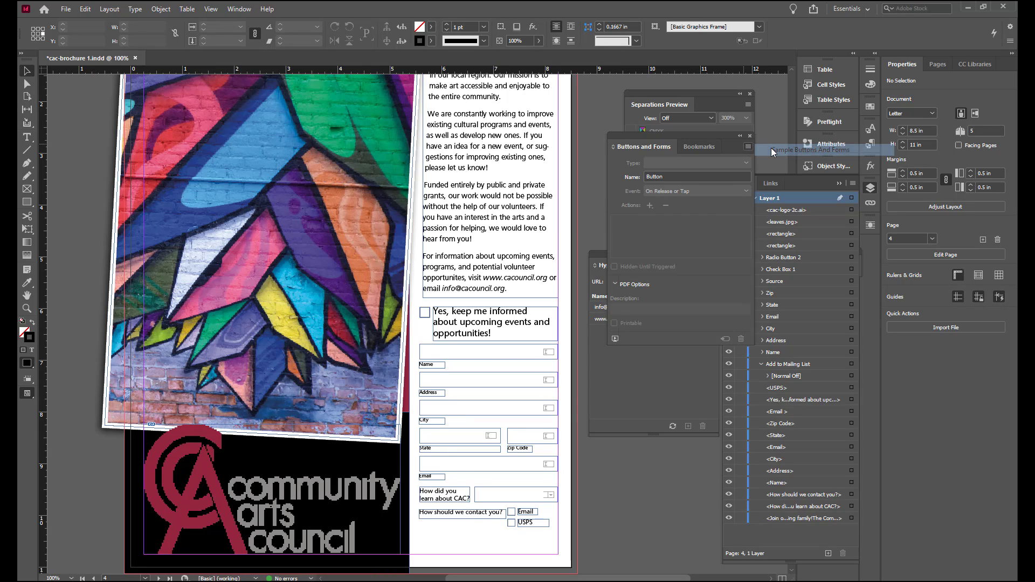
pyautogui.moveTo(556, 222); pyautogui.dragTo(646, 164)
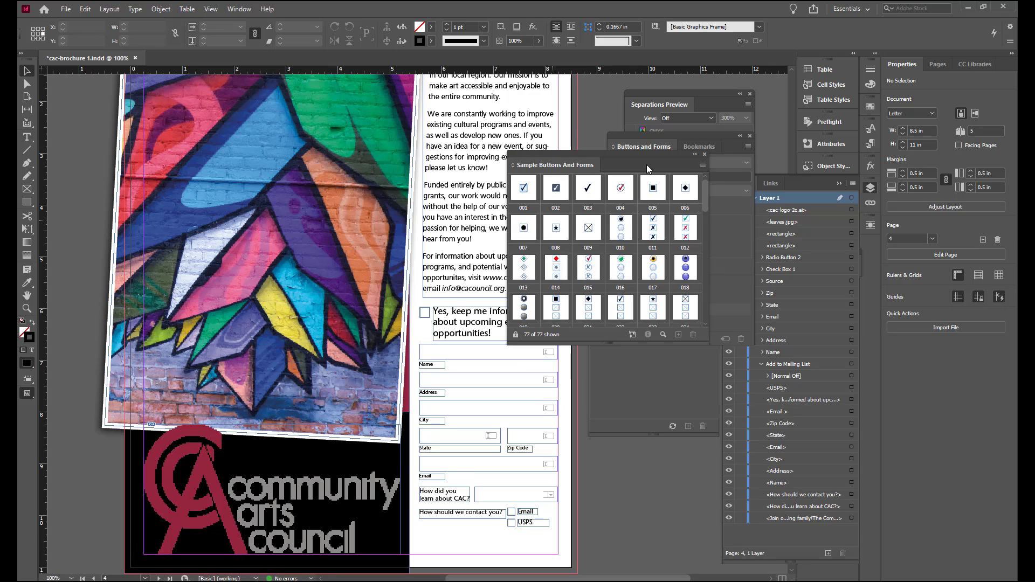
pyautogui.moveTo(706, 202); pyautogui.dragTo(709, 267)
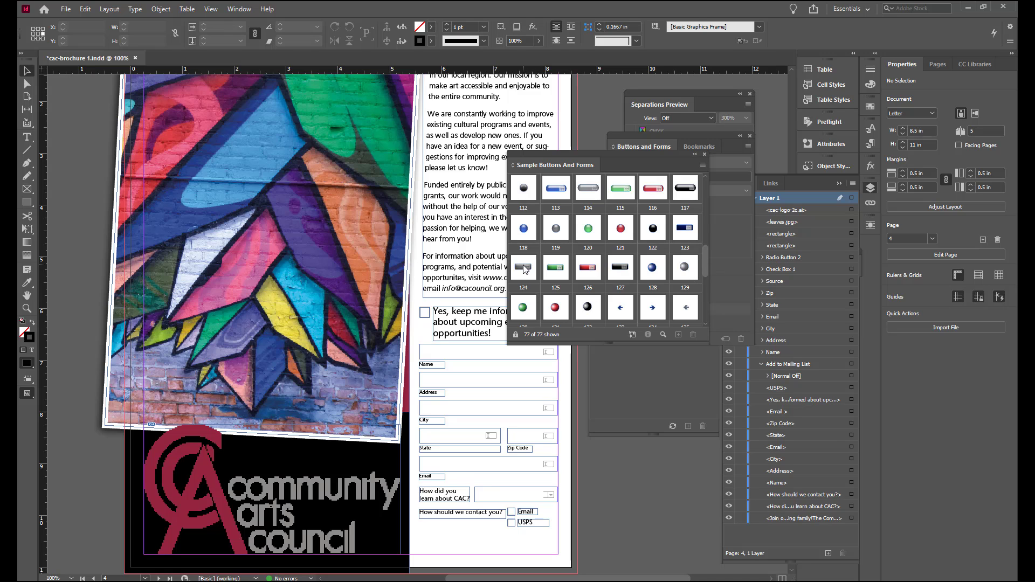
pyautogui.moveTo(526, 270); pyautogui.dragTo(532, 551)
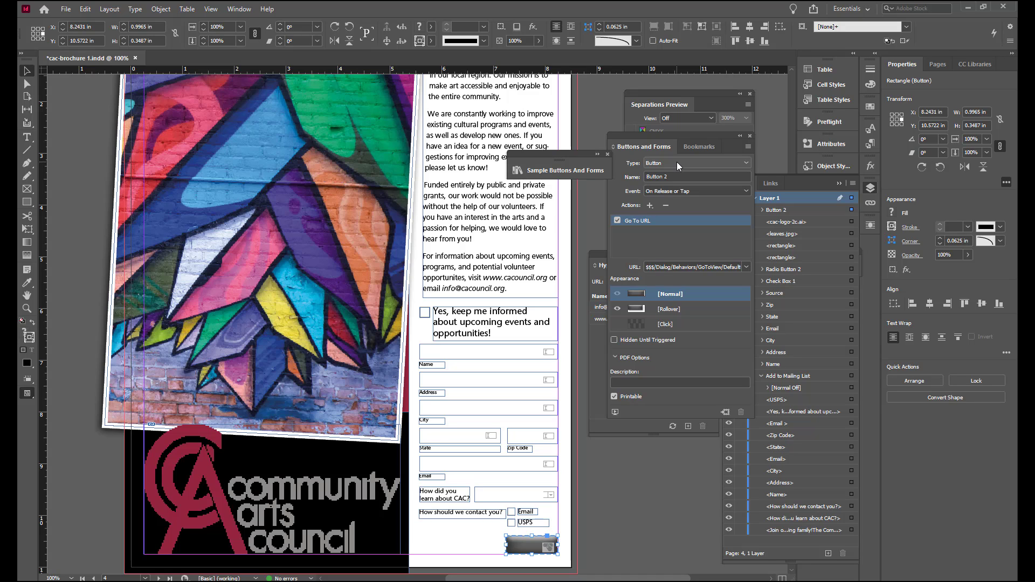
# Step: Name the button Submit and turn off its Printable option
pyautogui.click(675, 176)
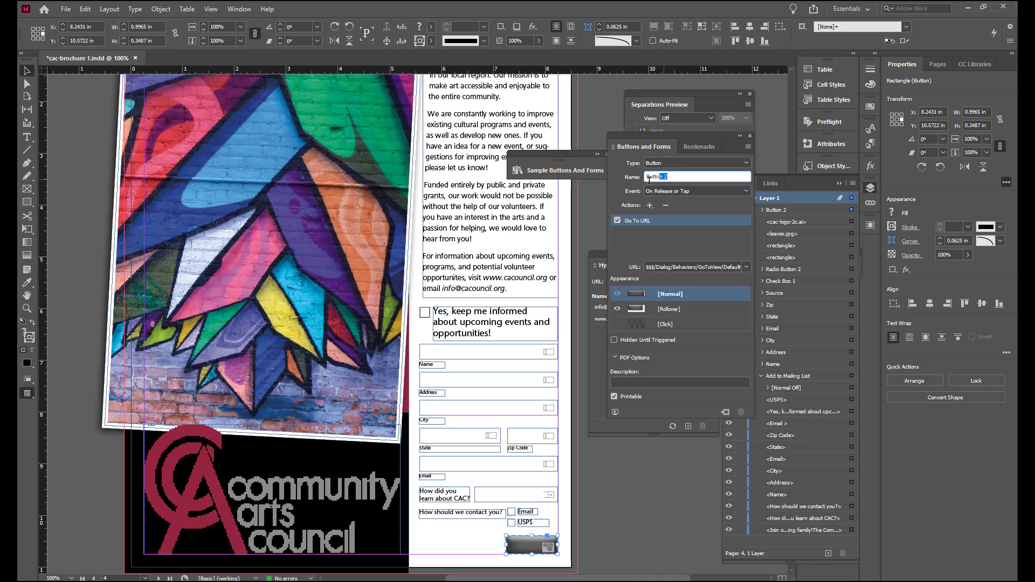
pyautogui.write('ubmit')
pyautogui.press('Tab')
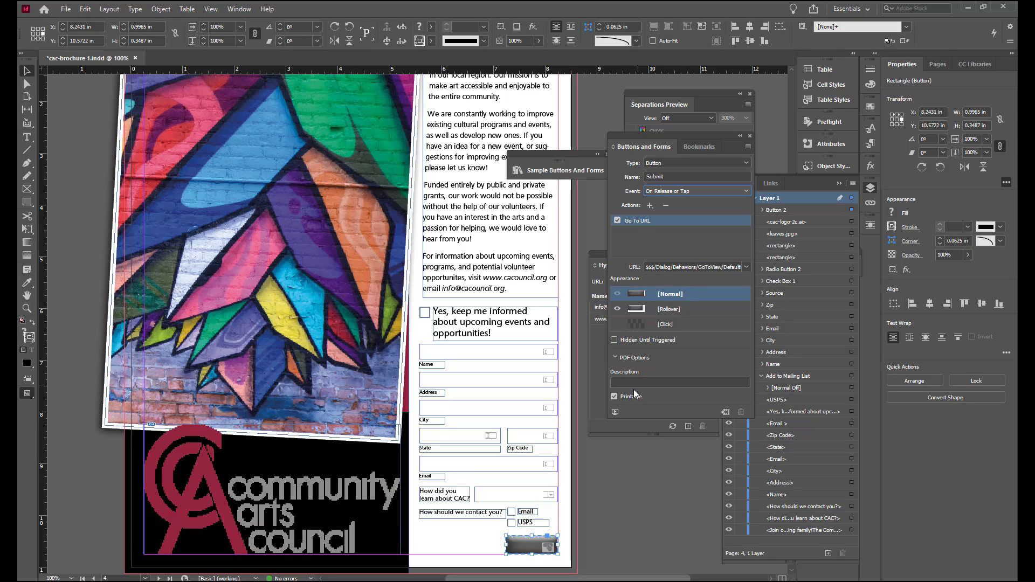
pyautogui.click(614, 396)
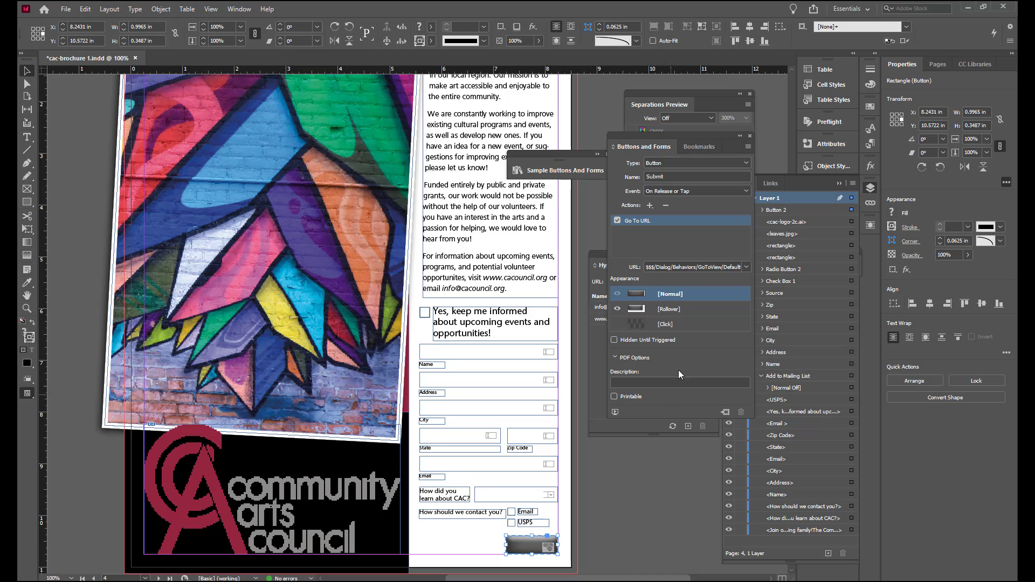
# Step: Delete the button's default Go To URL action, keeping the On Release or Tap event
pyautogui.click(747, 191)
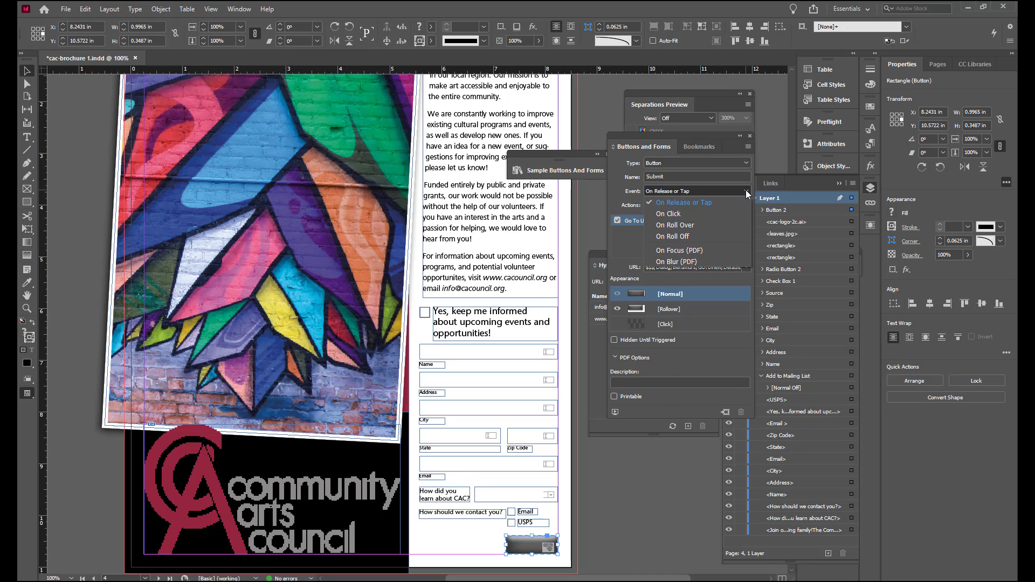
pyautogui.click(746, 193)
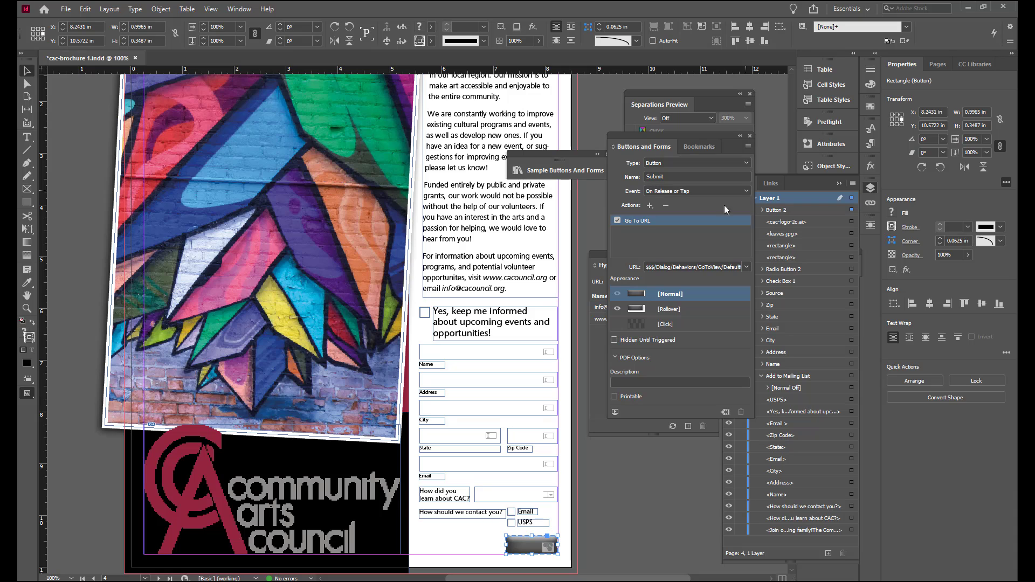
pyautogui.click(665, 207)
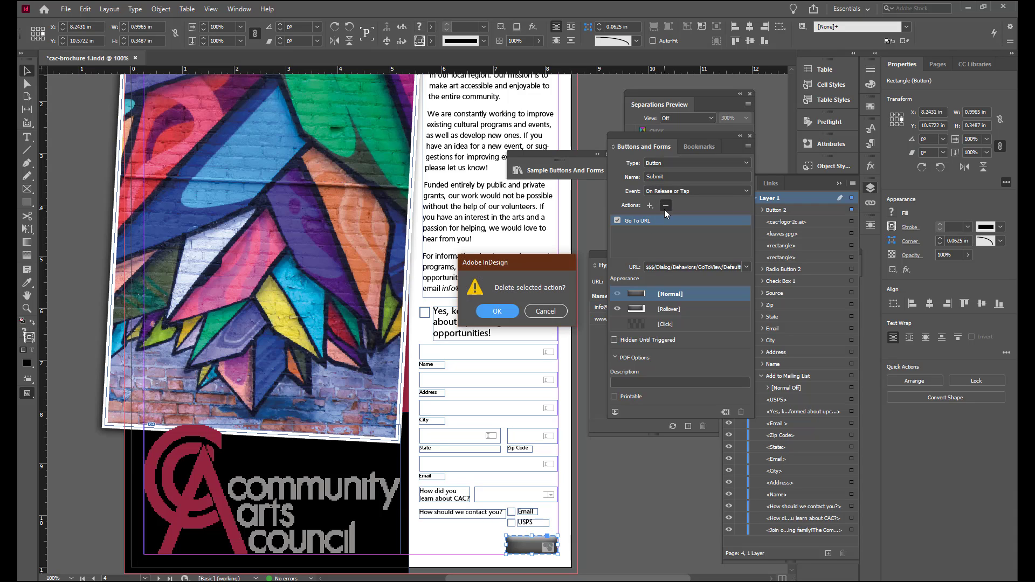
pyautogui.click(502, 311)
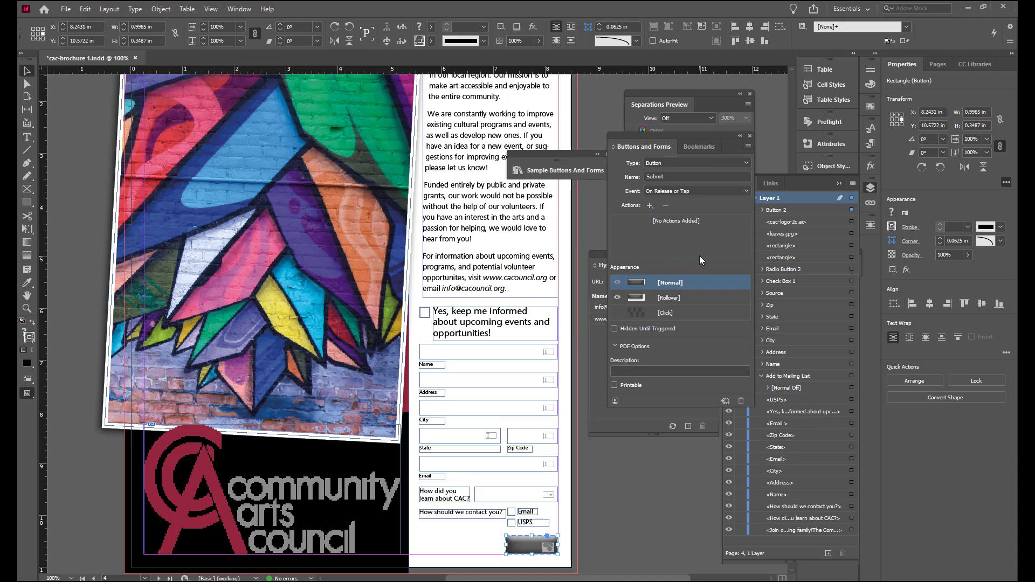
# Step: Add a Submit Form action to the Submit button
pyautogui.click(649, 205)
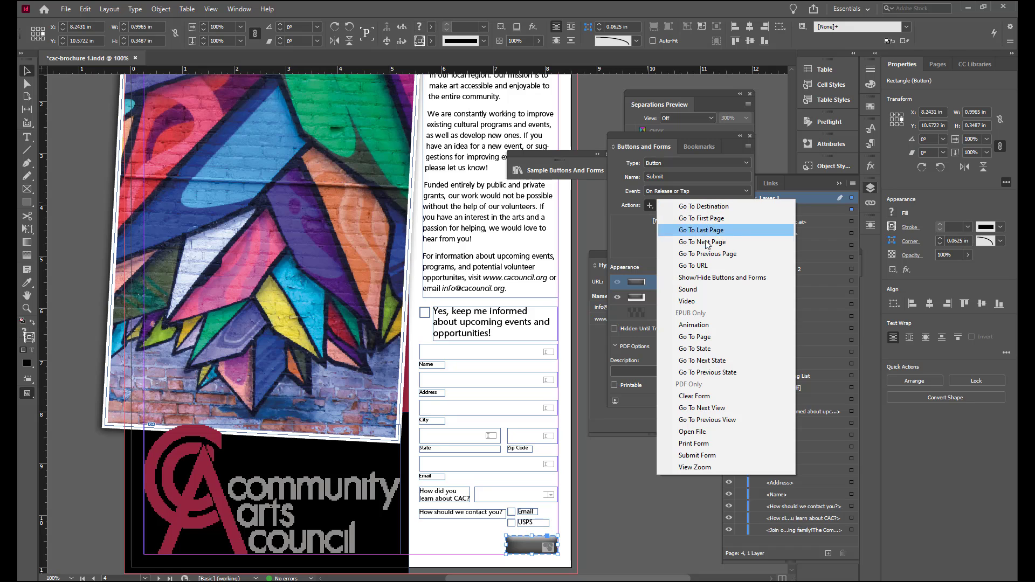
pyautogui.click(703, 456)
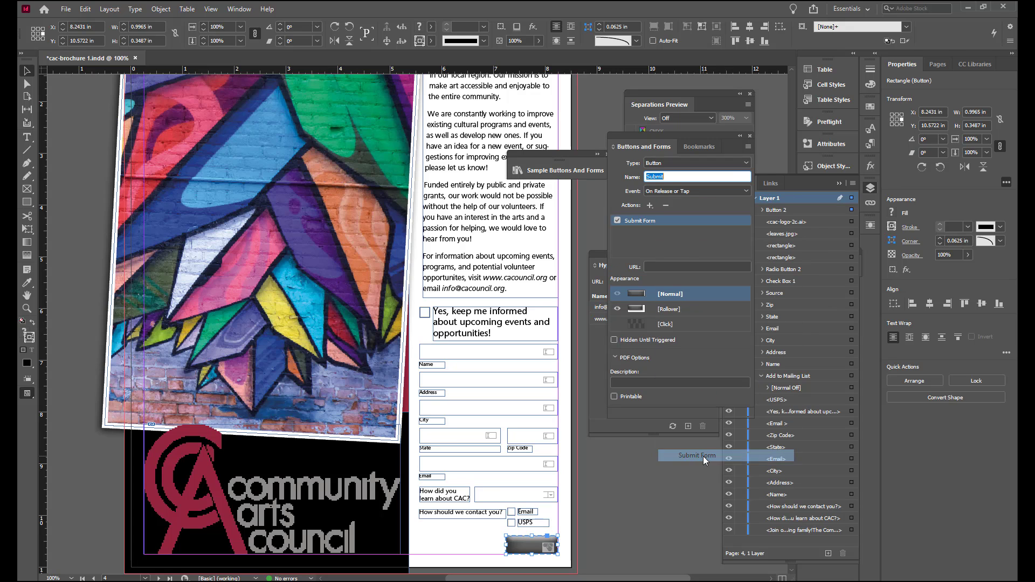
pyautogui.click(590, 539)
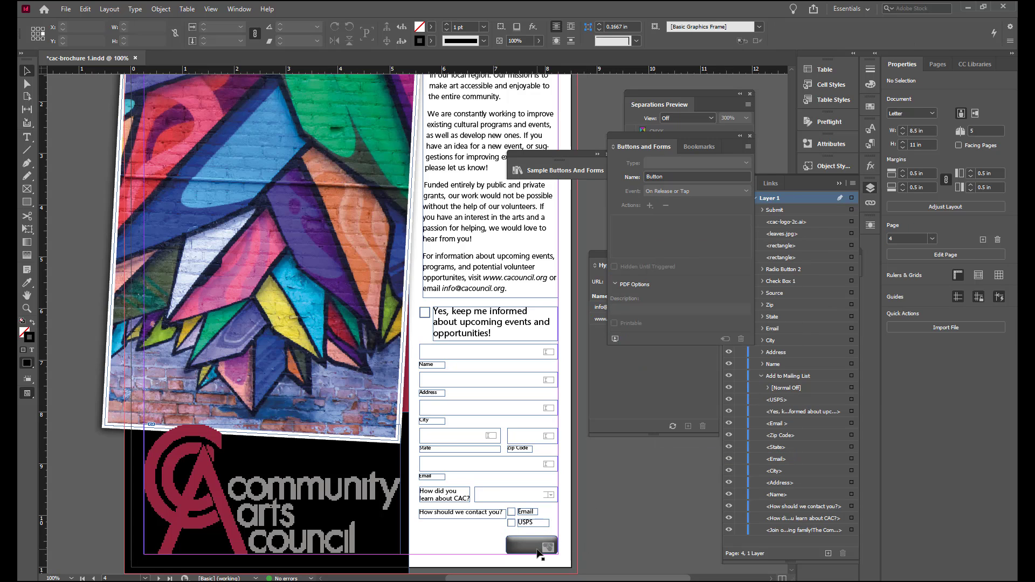